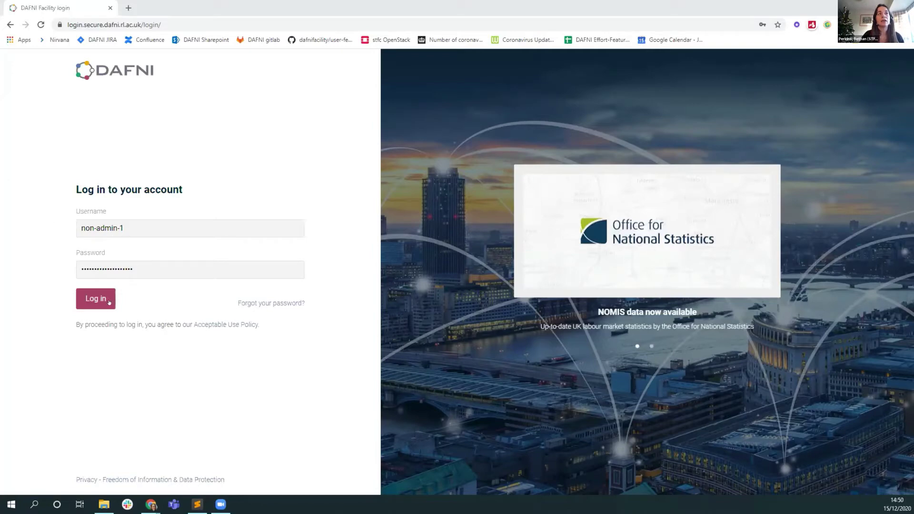
# Sign in to DAFNI with the entered username and password
pyautogui.click(109, 302)
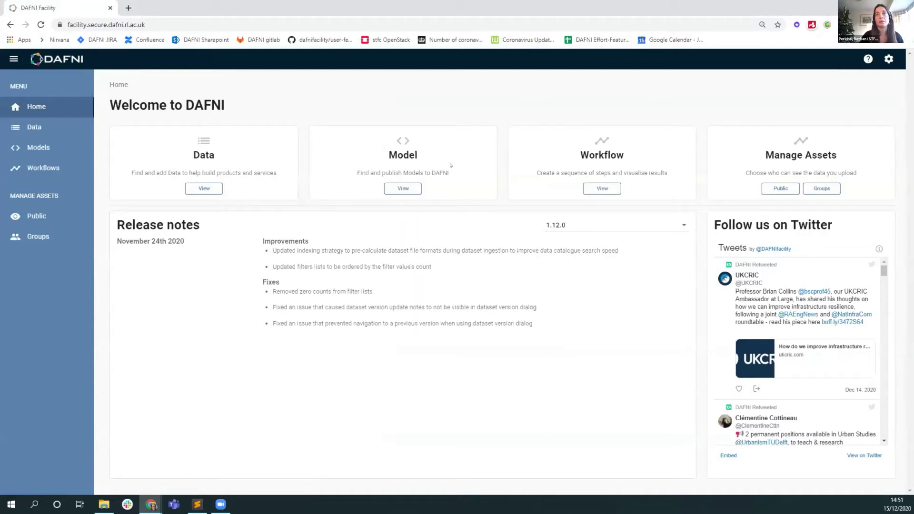
# Open the Data Catalogue from the Data card on the welcome page
pyautogui.click(204, 188)
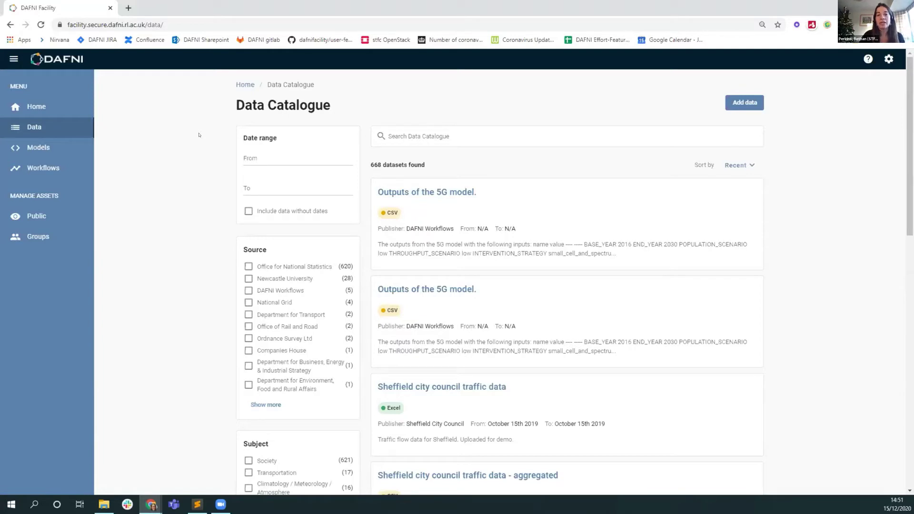
pyautogui.scroll(-2, 238, 177)
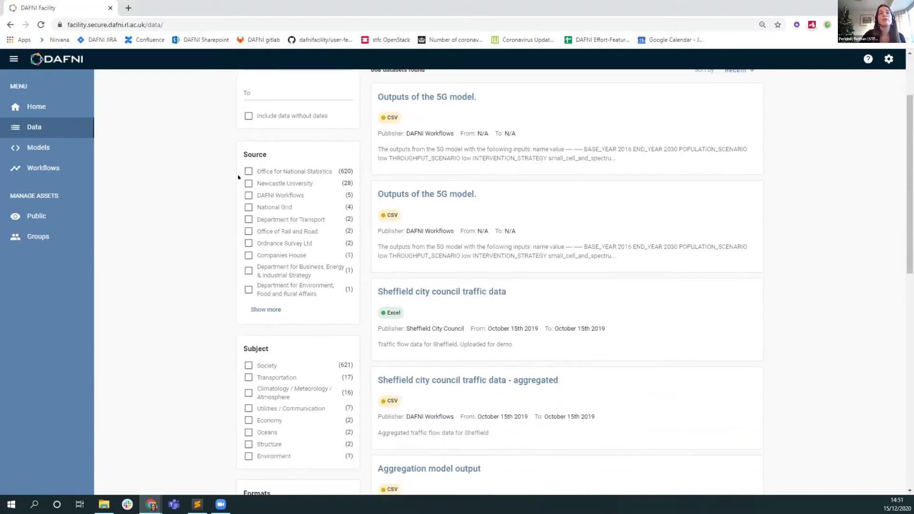
pyautogui.click(265, 309)
pyautogui.scroll(-2, 222, 238)
pyautogui.scroll(1, 221, 239)
pyautogui.scroll(-1, 221, 239)
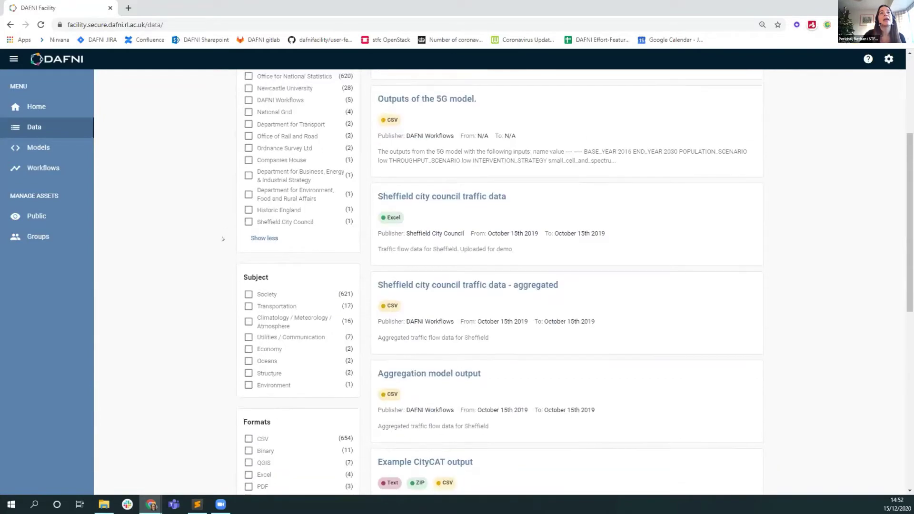
pyautogui.scroll(-3, 222, 239)
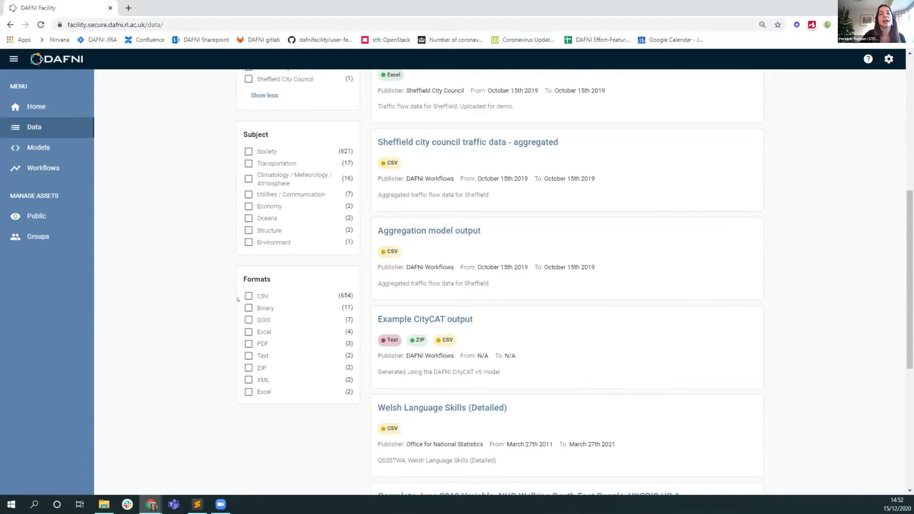
pyautogui.scroll(4, 283, 461)
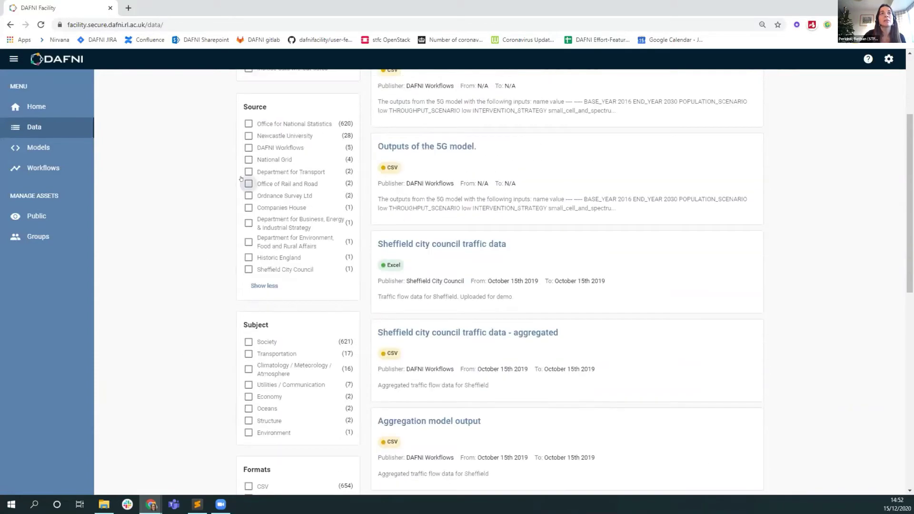
pyautogui.click(248, 172)
pyautogui.scroll(-3, 217, 257)
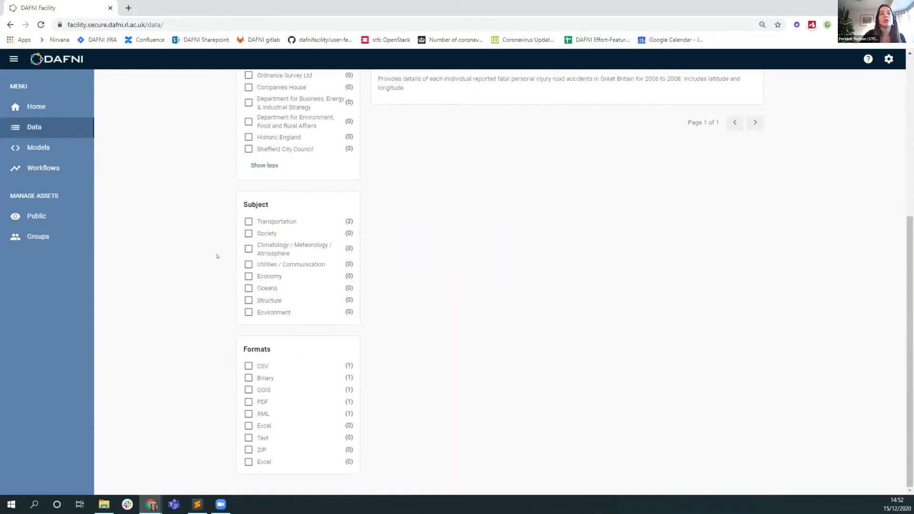
pyautogui.click(248, 389)
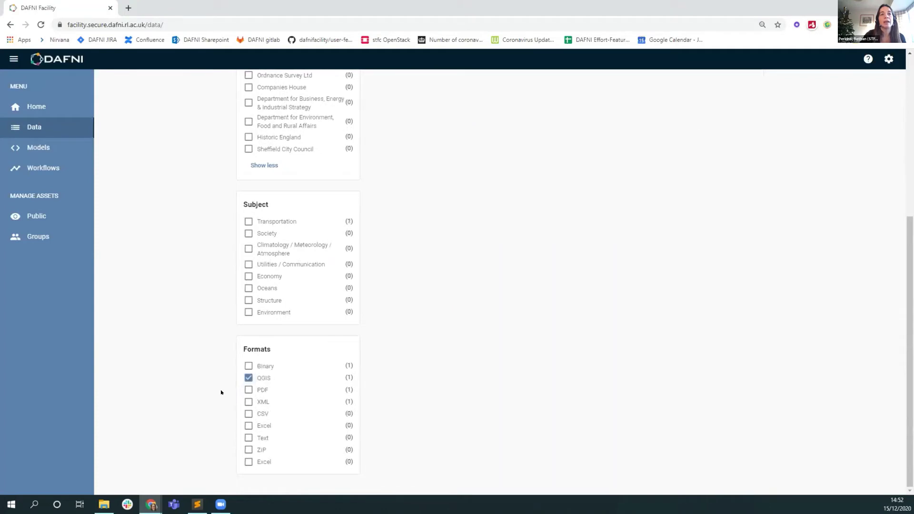
pyautogui.scroll(6, 405, 407)
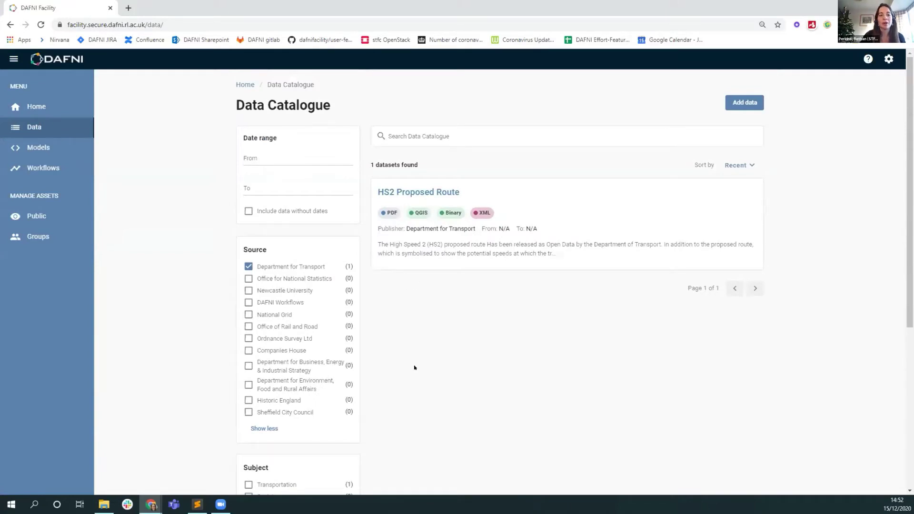
pyautogui.scroll(-5, 222, 368)
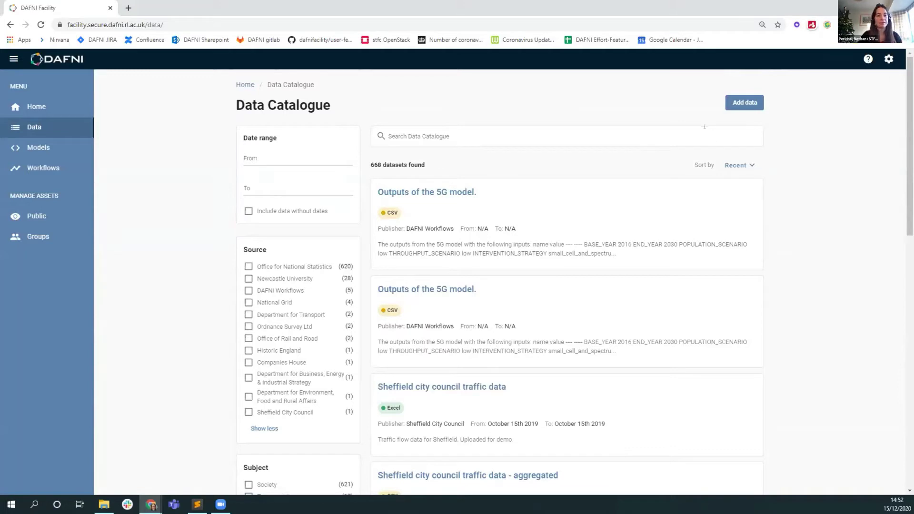
# Add a new dataset, drop in details.txt and simple.csv, confirm and upload them
pyautogui.click(742, 103)
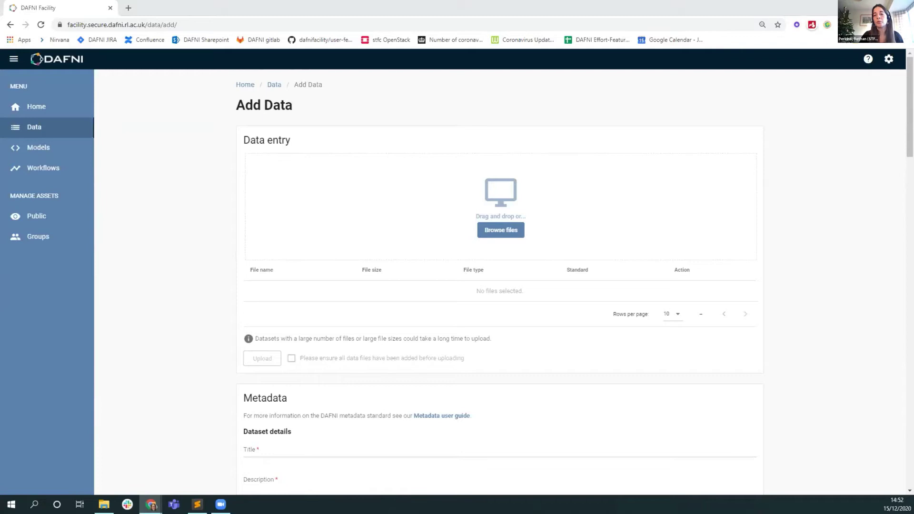
pyautogui.moveTo(489, 324); pyautogui.dragTo(455, 200)
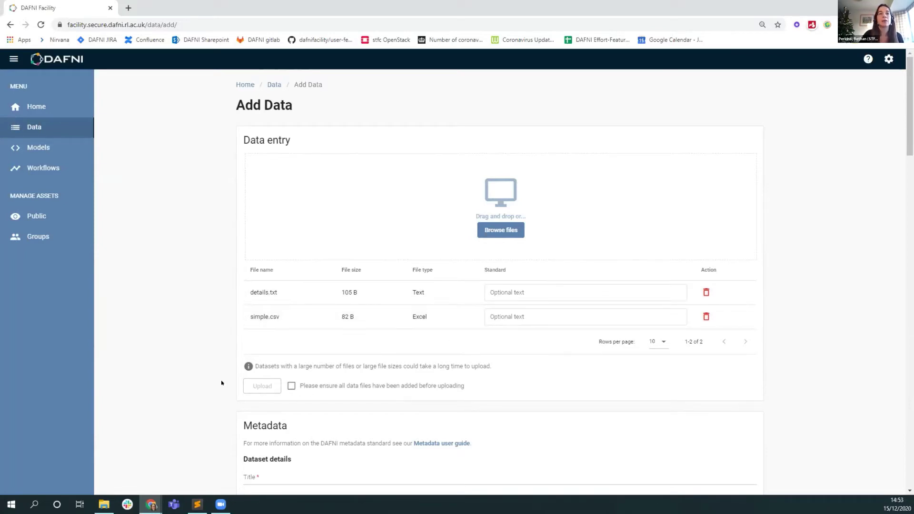
pyautogui.scroll(-1, 221, 379)
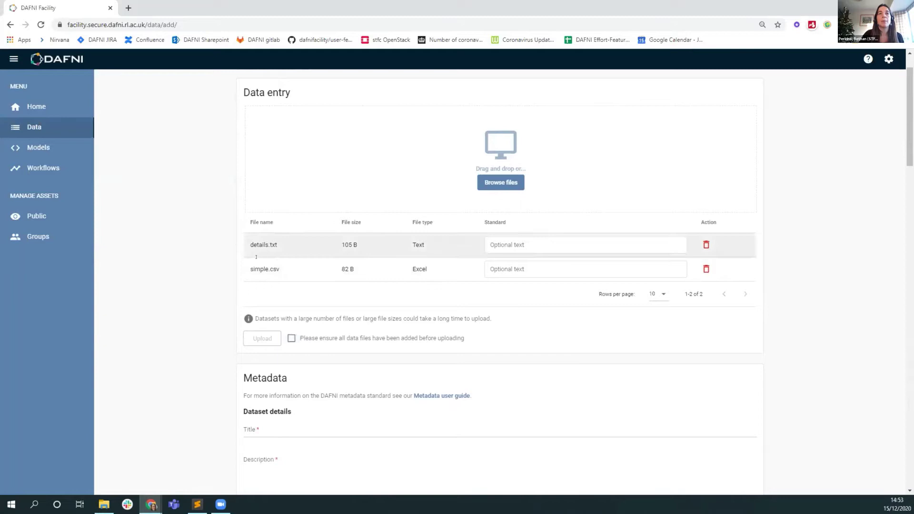
pyautogui.click(288, 339)
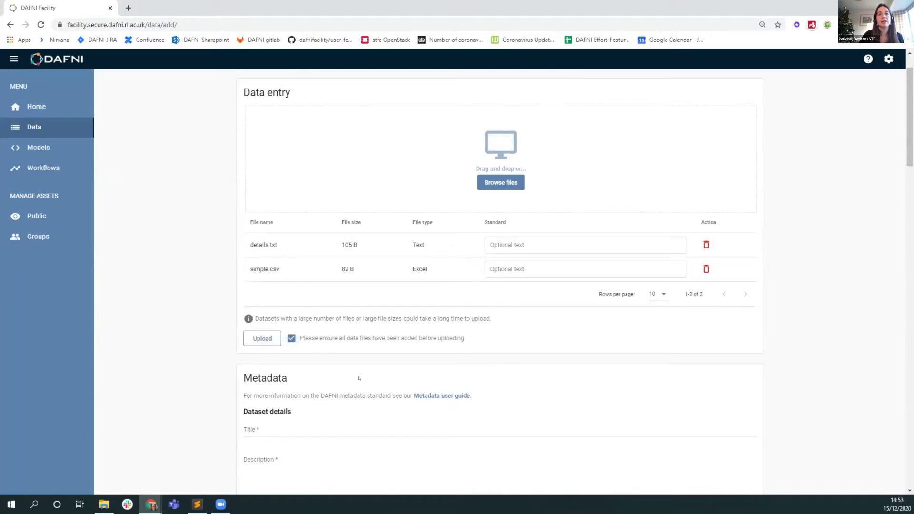
pyautogui.click(262, 339)
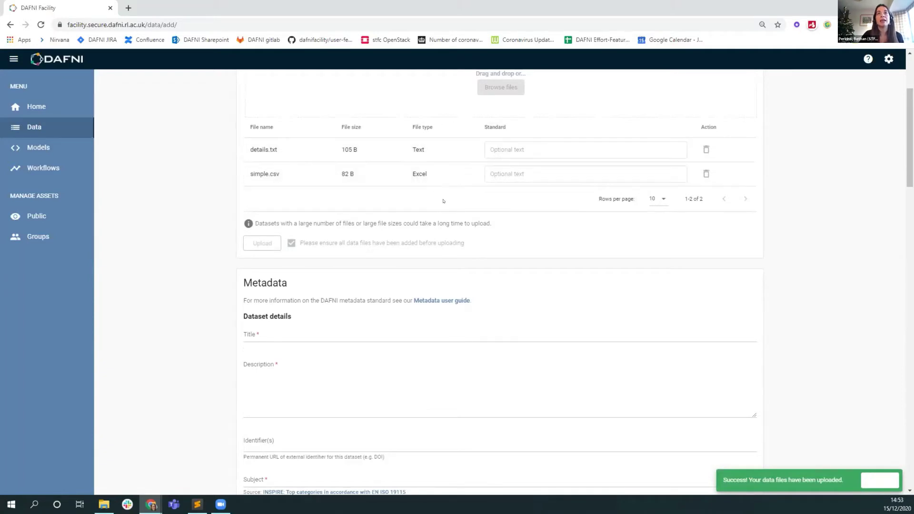
# Enter 'Test dataset for Imperial demo' as both the dataset Title and Description
pyautogui.scroll(2, 329, 214)
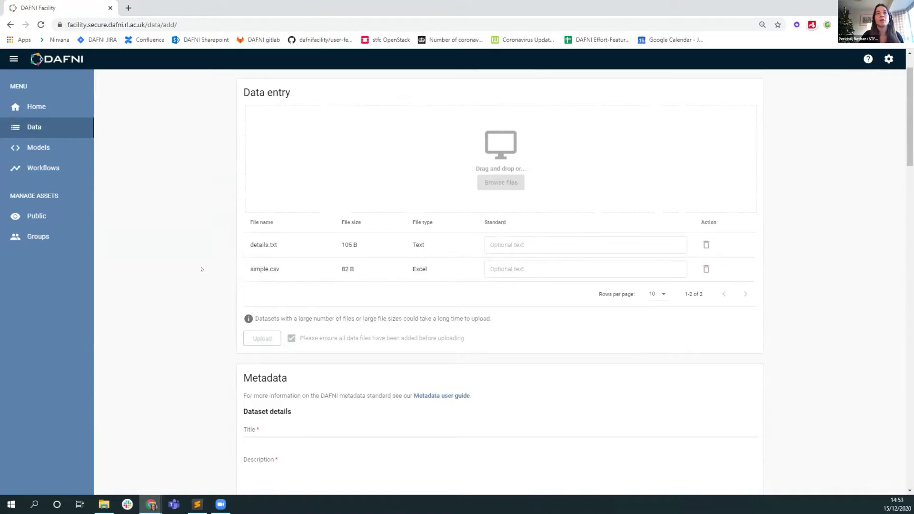
pyautogui.scroll(-3, 193, 246)
pyautogui.scroll(-1, 193, 246)
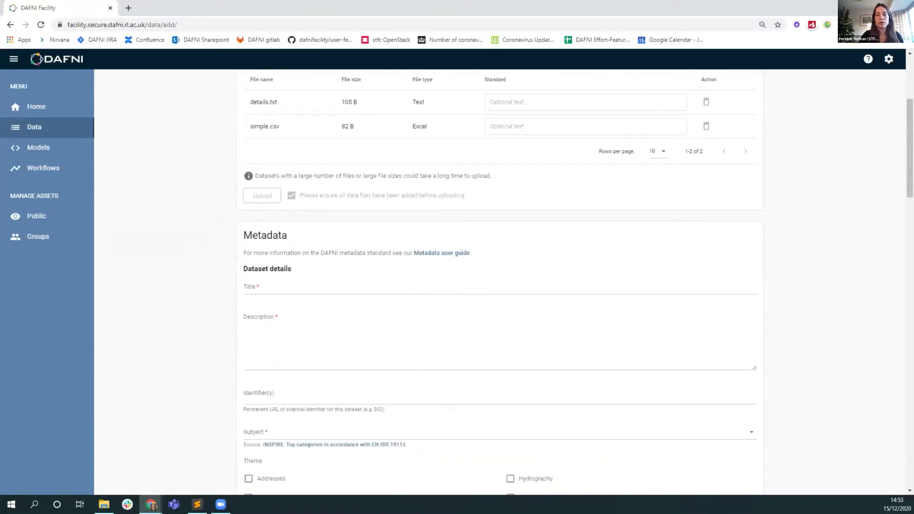
pyautogui.scroll(-2, 210, 333)
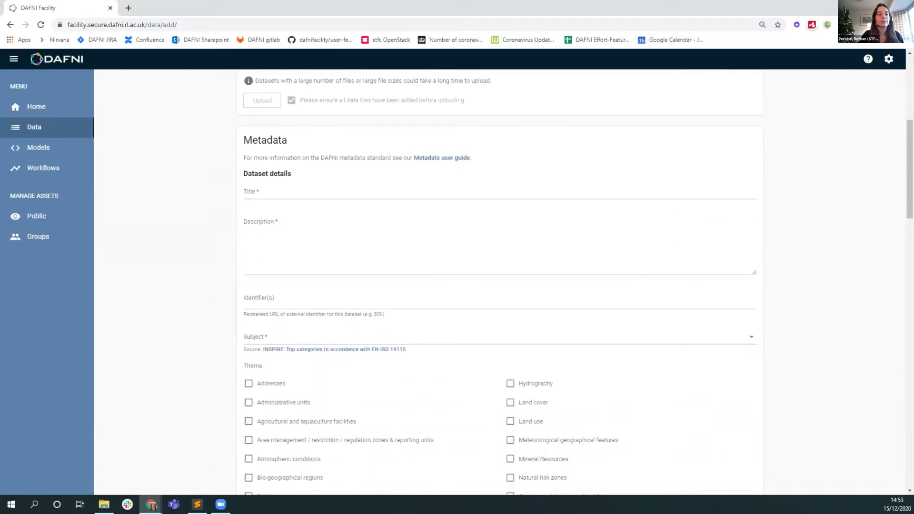
pyautogui.hotkey('alt', 'Tab')
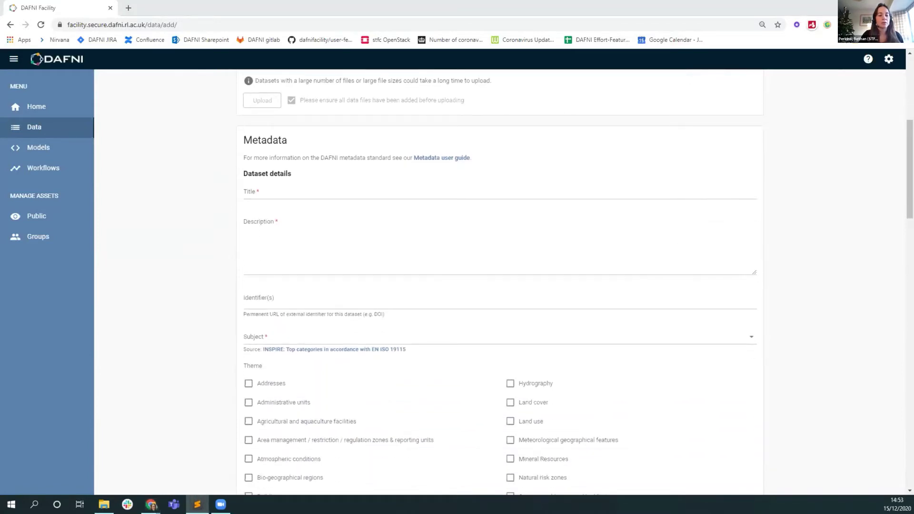
pyautogui.click(263, 188)
pyautogui.write('Test dataset')
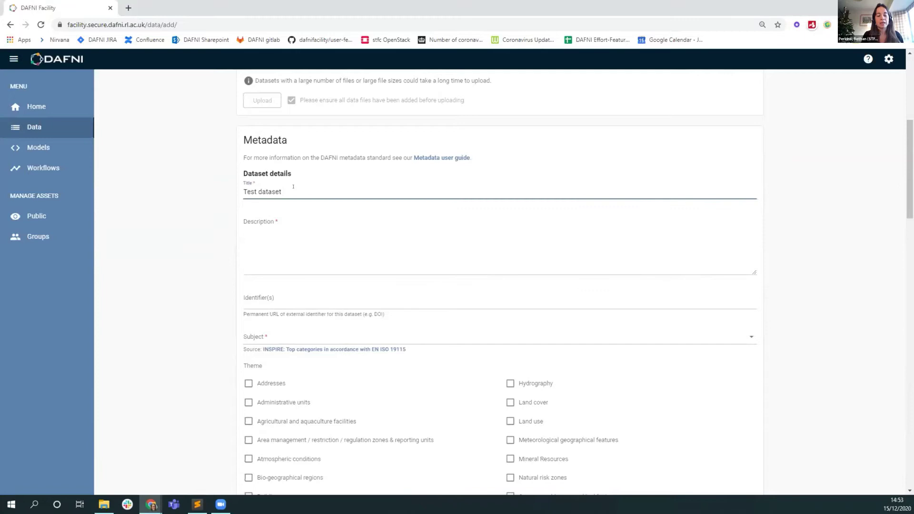
pyautogui.write('for Imperial demo')
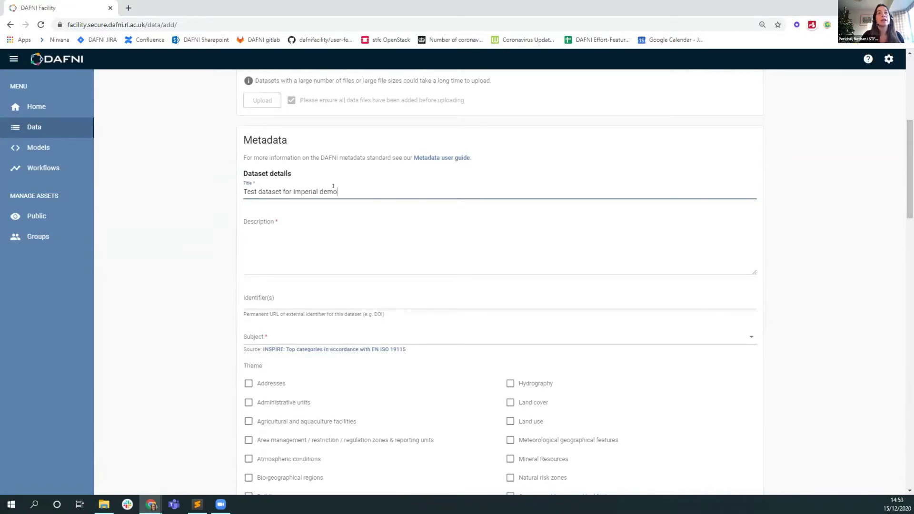
pyautogui.moveTo(333, 188); pyautogui.dragTo(243, 190)
pyautogui.hotkey('ctrl', 'c')
pyautogui.click(310, 252)
pyautogui.hotkey('ctrl', 'v')
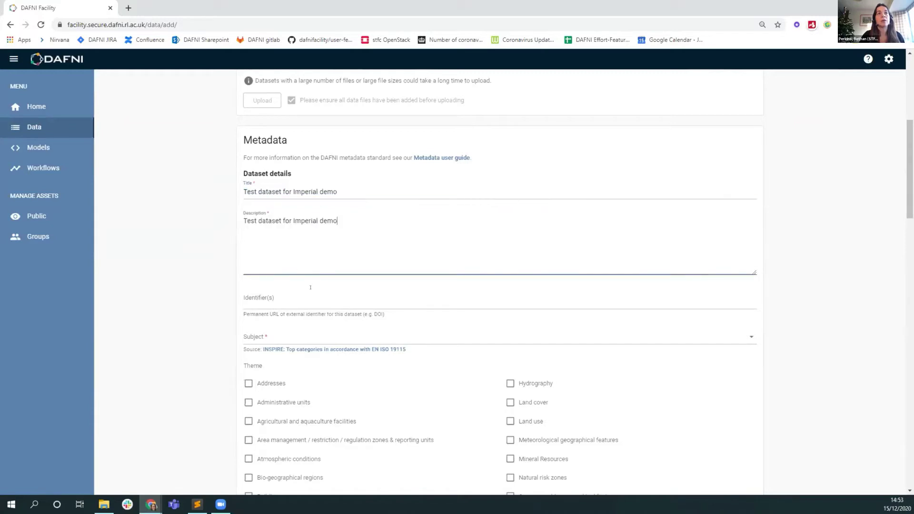
pyautogui.scroll(-1, 310, 288)
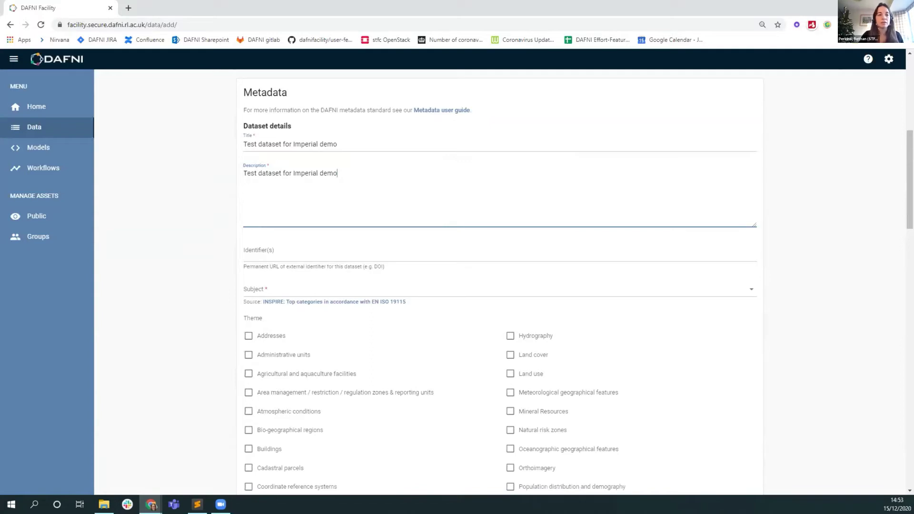
# Paste the dataset's DOI URL into the Identifier(s) field
pyautogui.hotkey('alt', 'Tab')
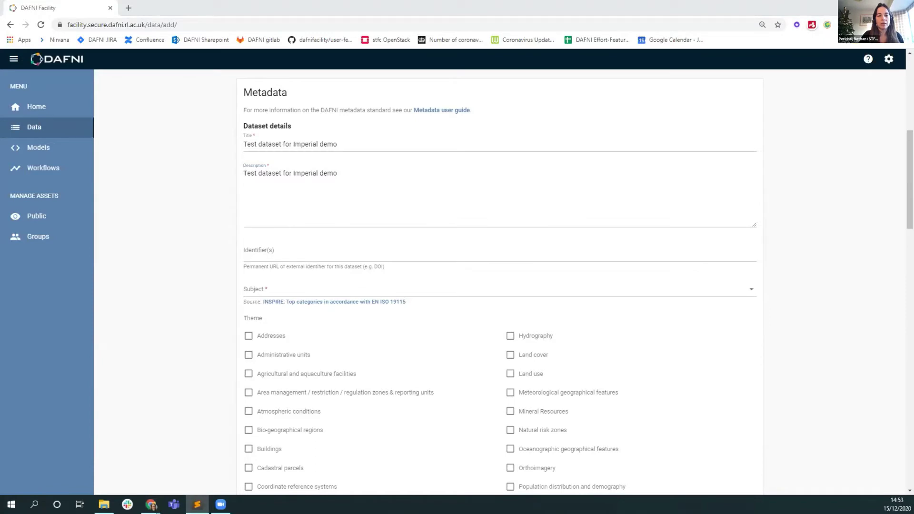
pyautogui.click(272, 248)
pyautogui.hotkey('ctrl', 'v')
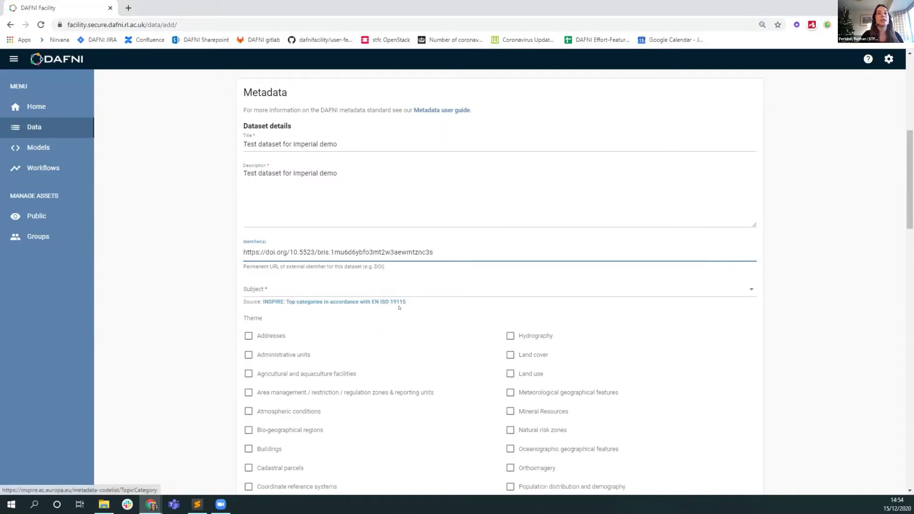
# Set the subject to Health and tick the Land use and Soil themes
pyautogui.click(272, 288)
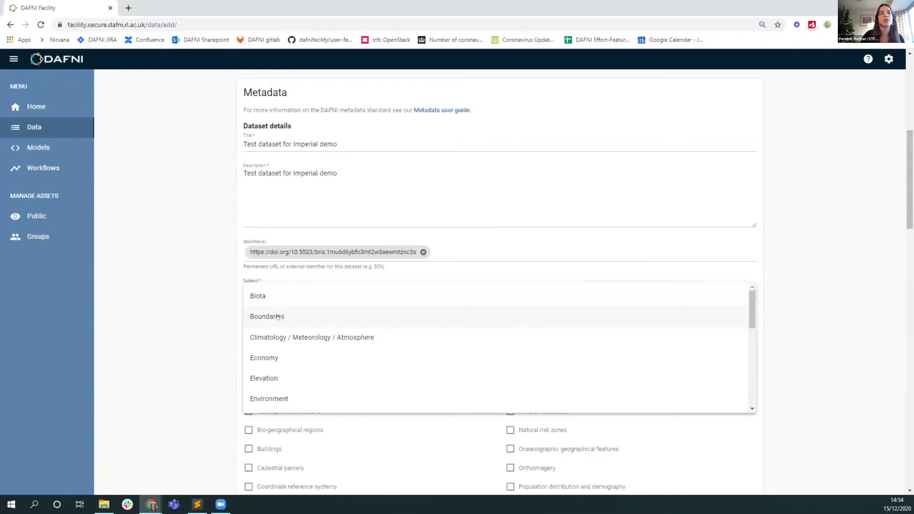
pyautogui.scroll(-3, 278, 317)
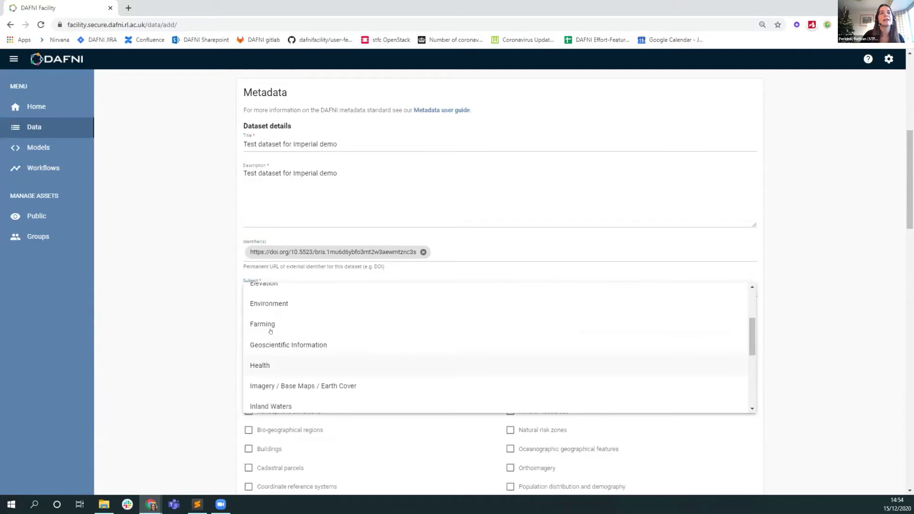
pyautogui.scroll(-2, 276, 352)
pyautogui.scroll(3, 264, 307)
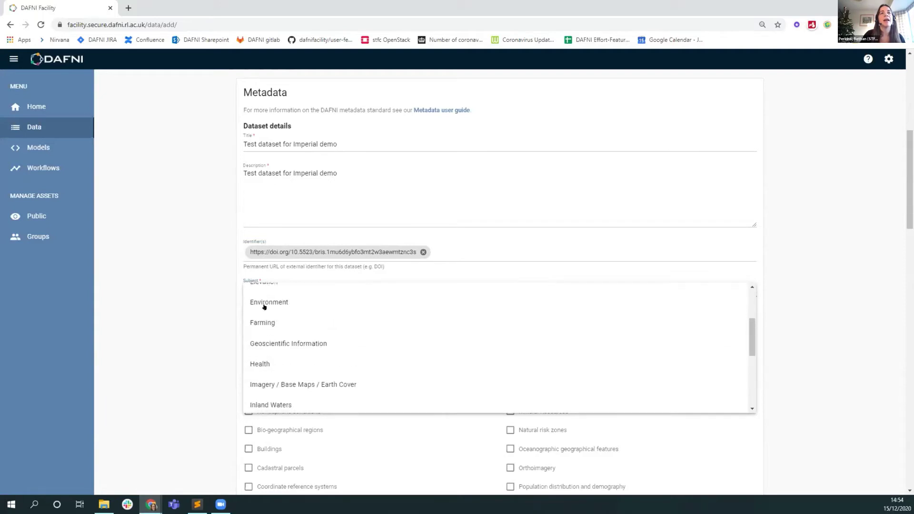
pyautogui.click(266, 365)
pyautogui.scroll(-3, 209, 347)
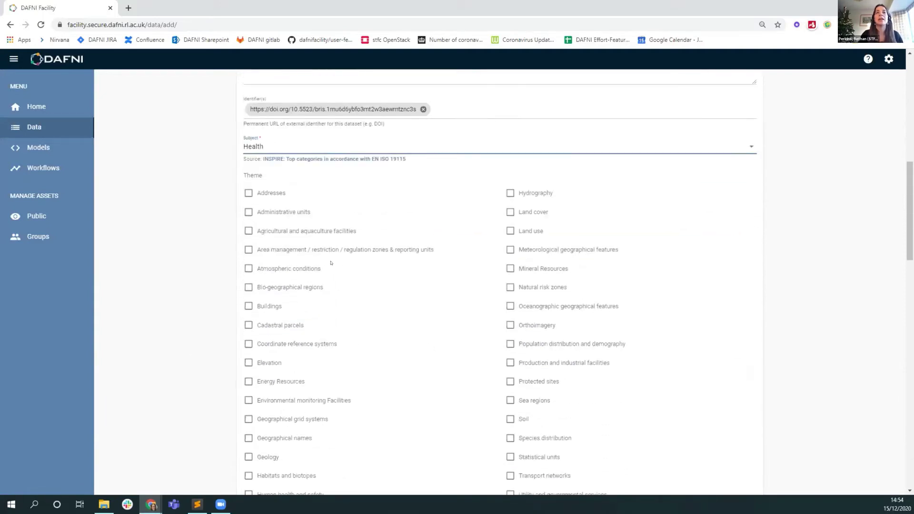
pyautogui.scroll(-2, 391, 353)
pyautogui.scroll(1, 402, 353)
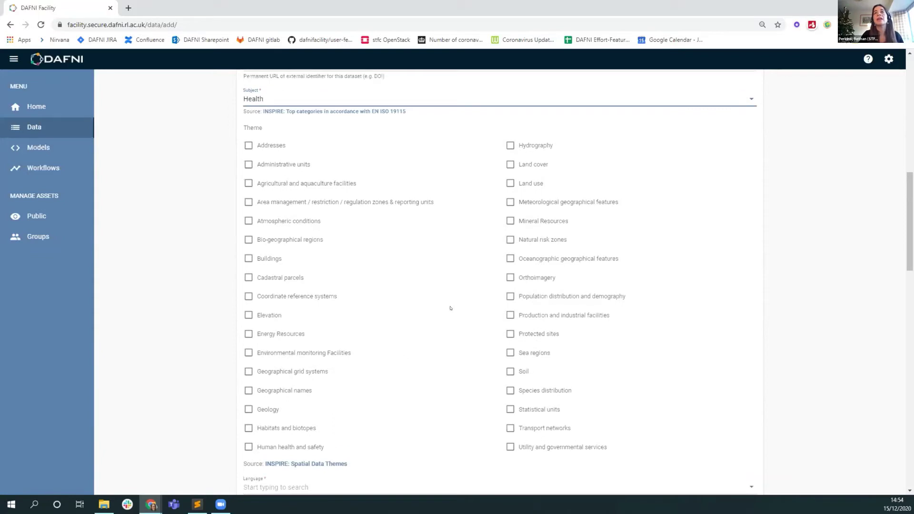
pyautogui.click(520, 186)
pyautogui.click(511, 372)
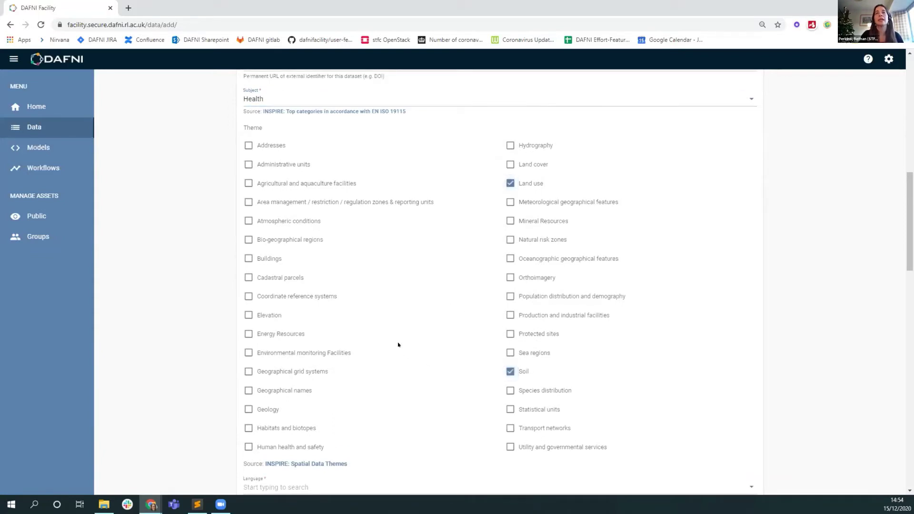
pyautogui.scroll(-5, 405, 333)
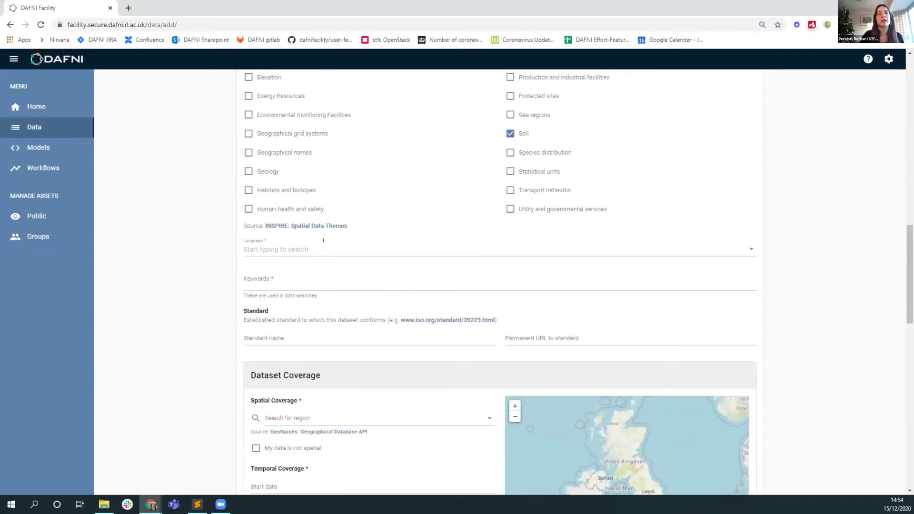
# Choose English as the dataset language
pyautogui.click(280, 250)
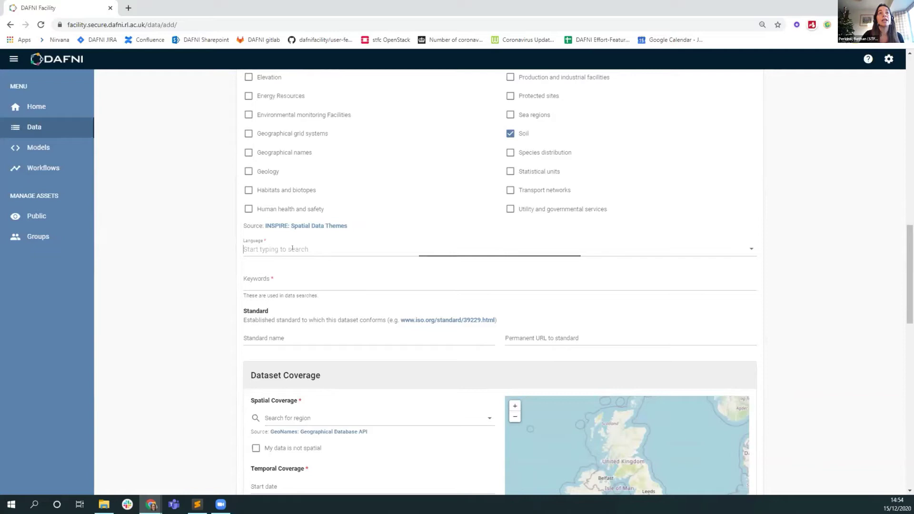
pyautogui.click(279, 270)
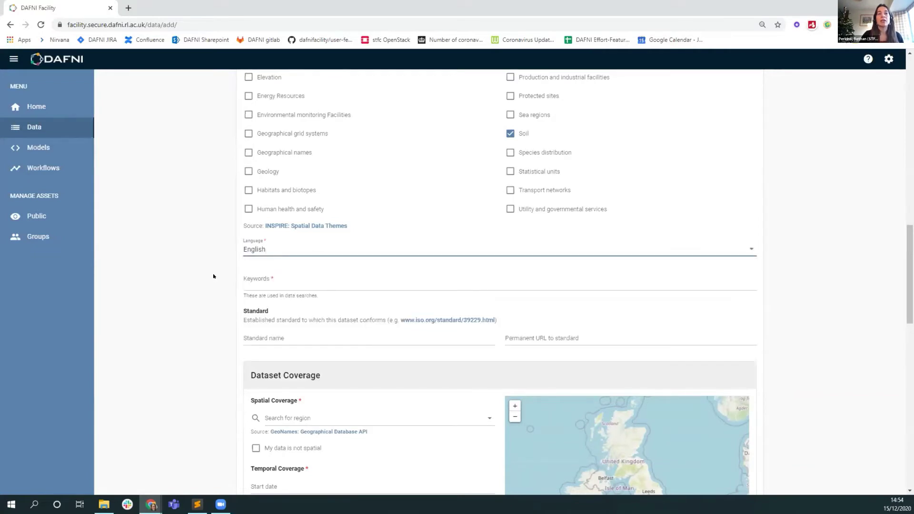
pyautogui.scroll(-1, 213, 277)
pyautogui.click(269, 203)
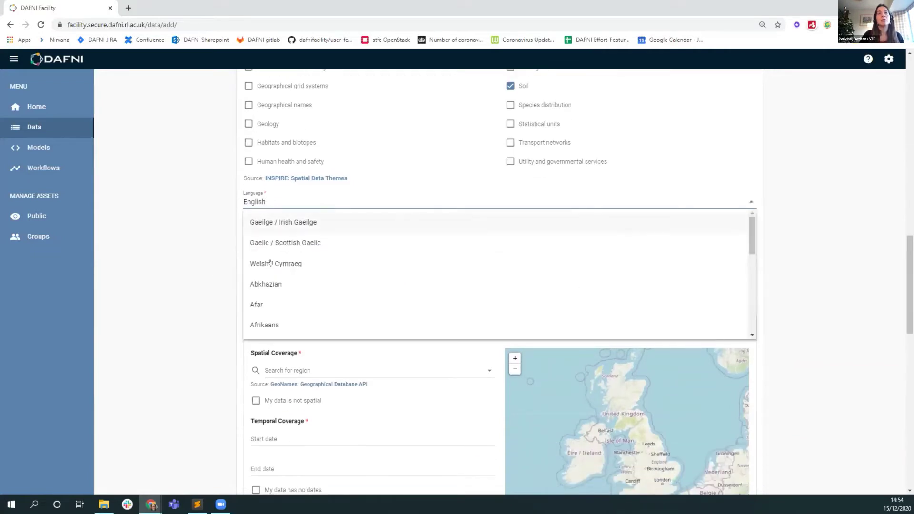
pyautogui.press('Escape')
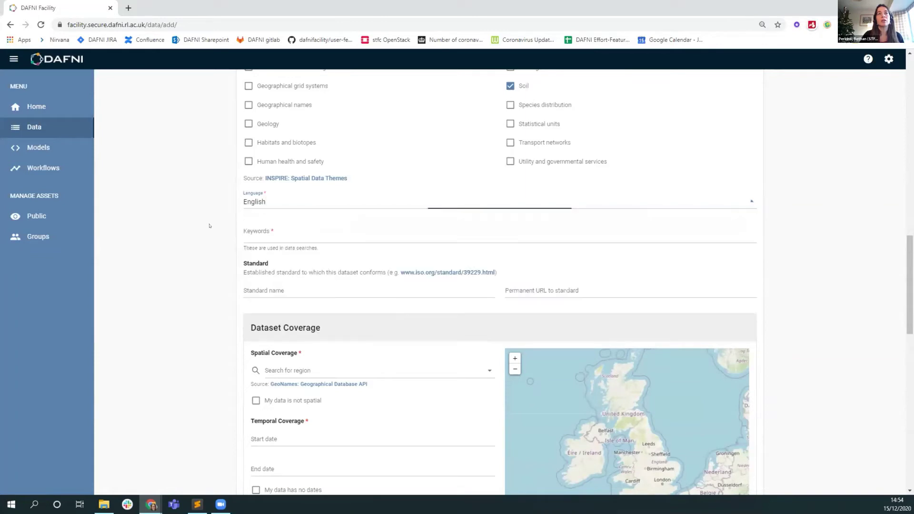
# Add the keywords 'test' and 'test data'
pyautogui.click(285, 233)
pyautogui.write('test')
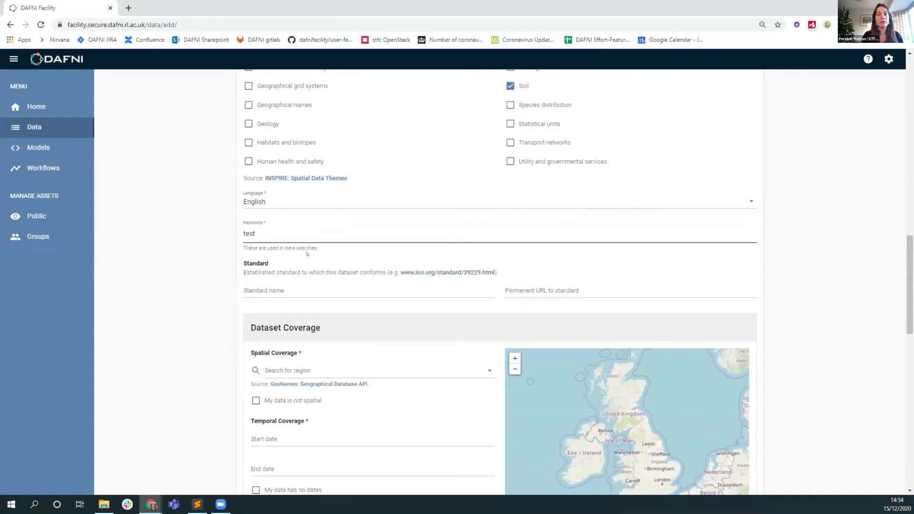
pyautogui.press('Return')
pyautogui.write('t')
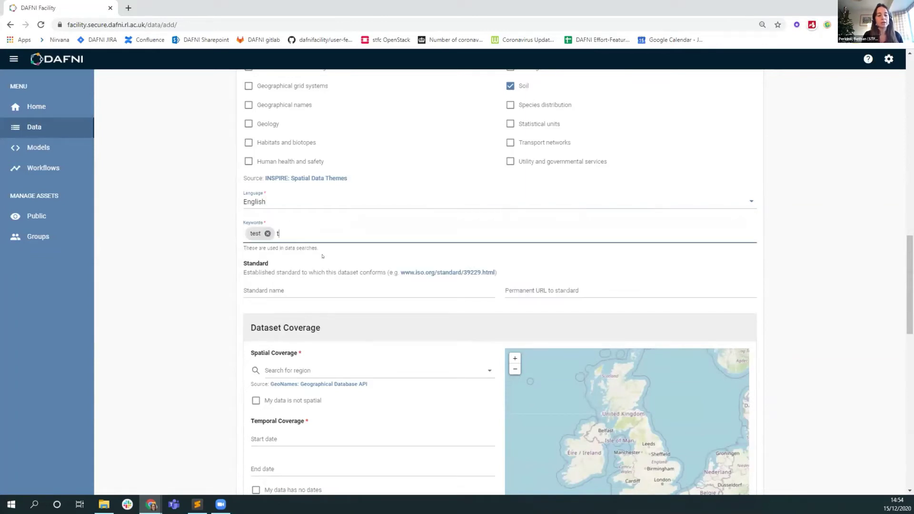
pyautogui.write('est data')
pyautogui.press('Return')
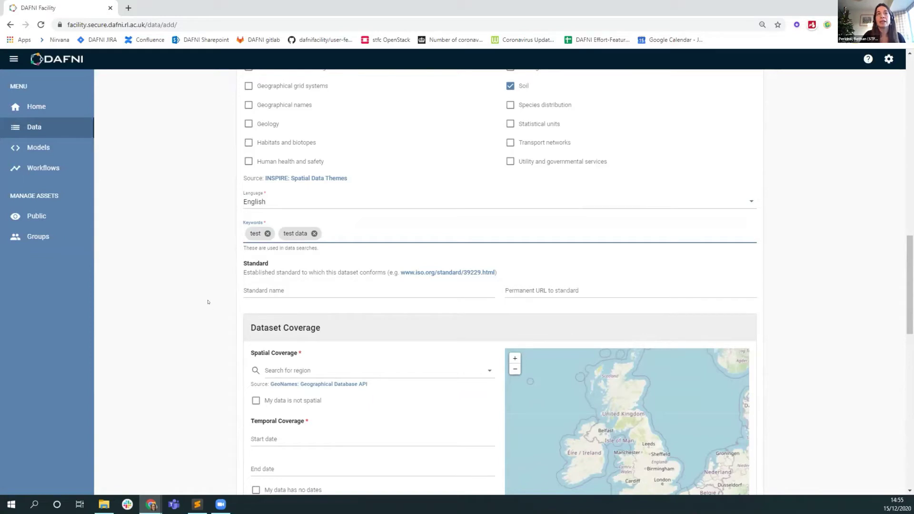
pyautogui.scroll(-2, 207, 301)
pyautogui.scroll(-1, 208, 302)
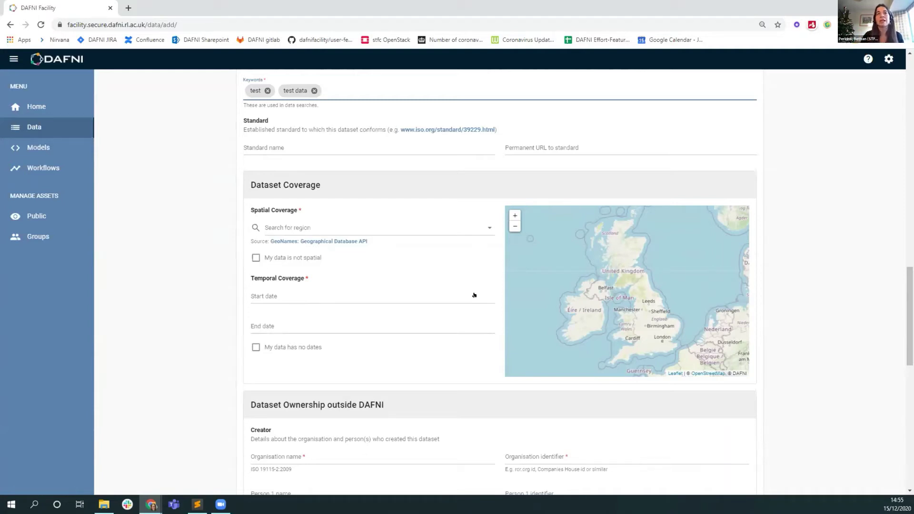
# Replace the 'central london' search with 'didcot' and pick Didcot, United Kingdom as spatial coverage
pyautogui.click(453, 224)
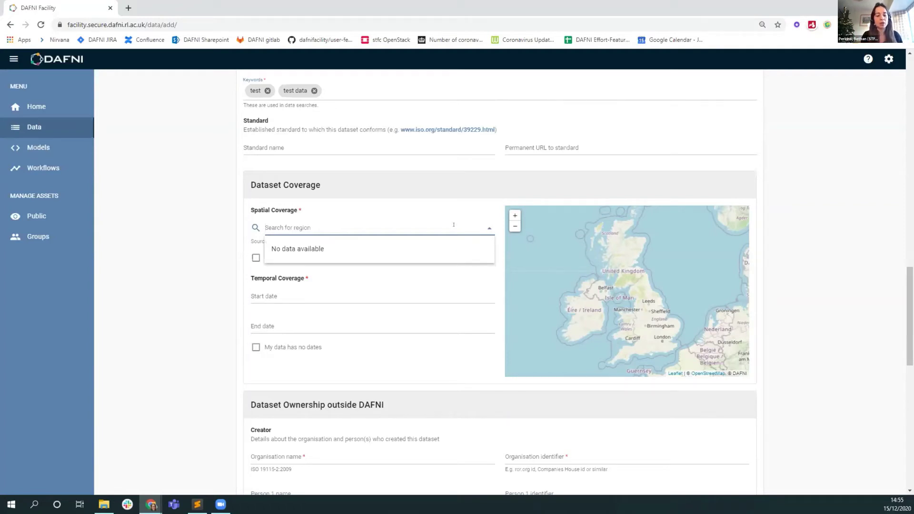
pyautogui.write('central london')
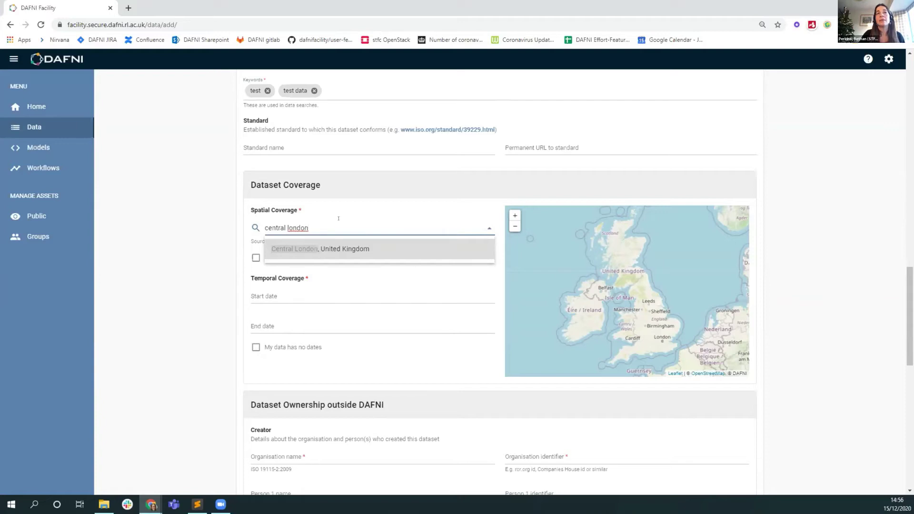
pyautogui.moveTo(331, 225); pyautogui.dragTo(247, 219)
pyautogui.press('BackSpace')
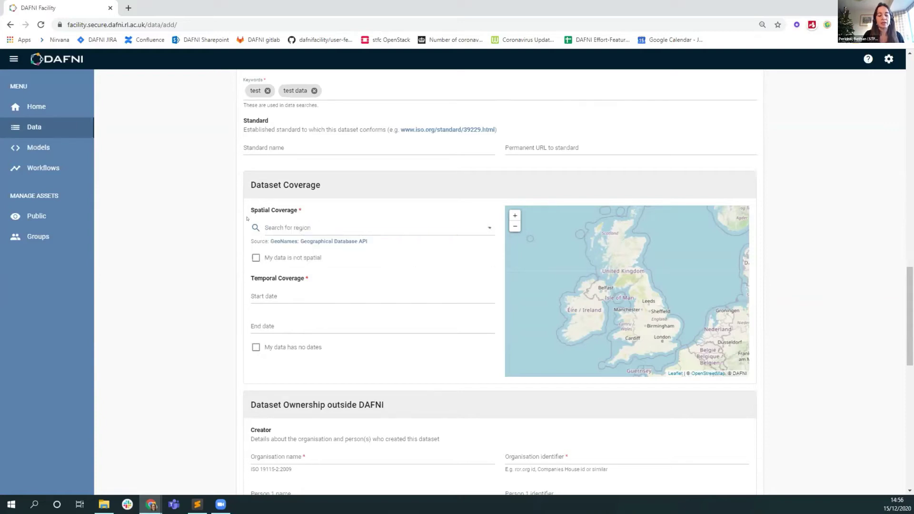
pyautogui.click(278, 224)
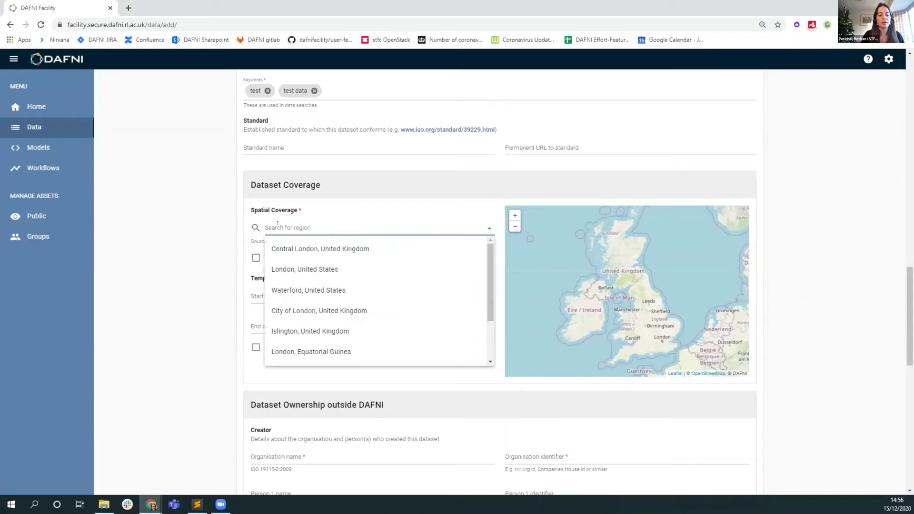
pyautogui.write('didcot')
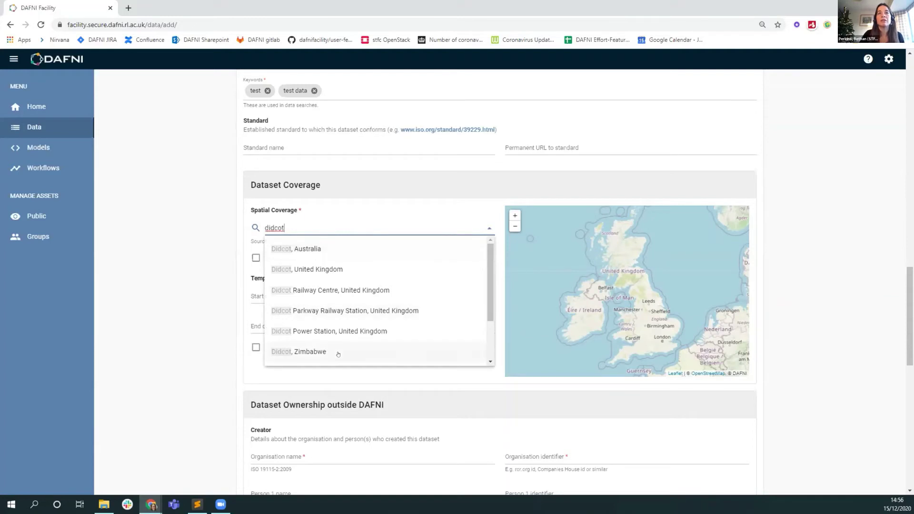
pyautogui.click(308, 270)
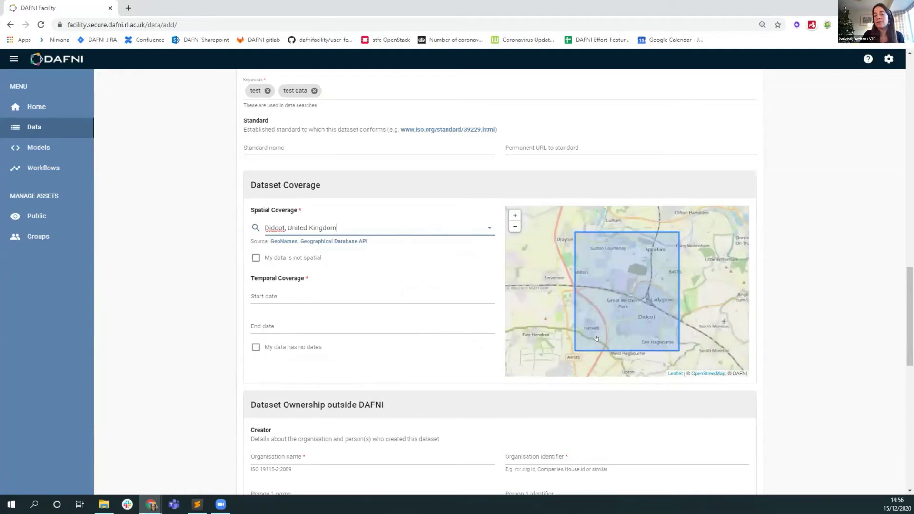
# Set the temporal coverage start date to 1 December 2020 and end date to 8 December 2020
pyautogui.click(296, 296)
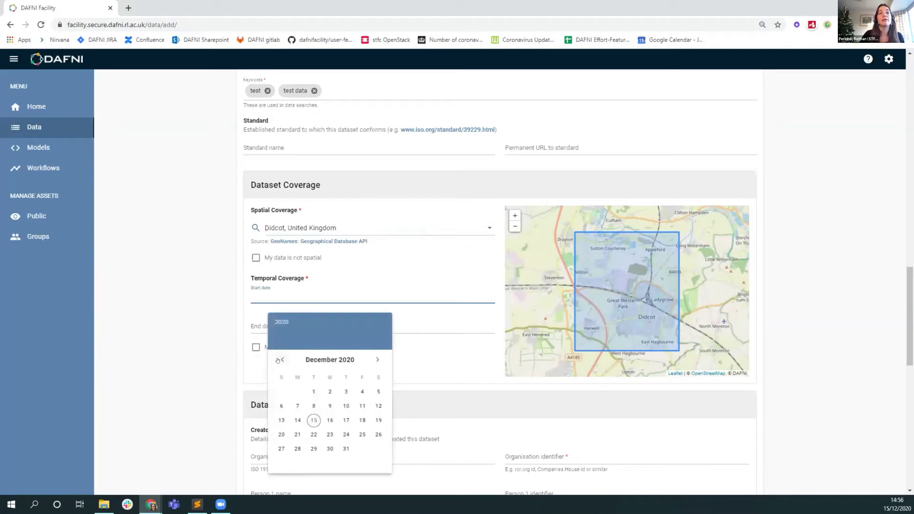
pyautogui.click(314, 392)
pyautogui.click(285, 325)
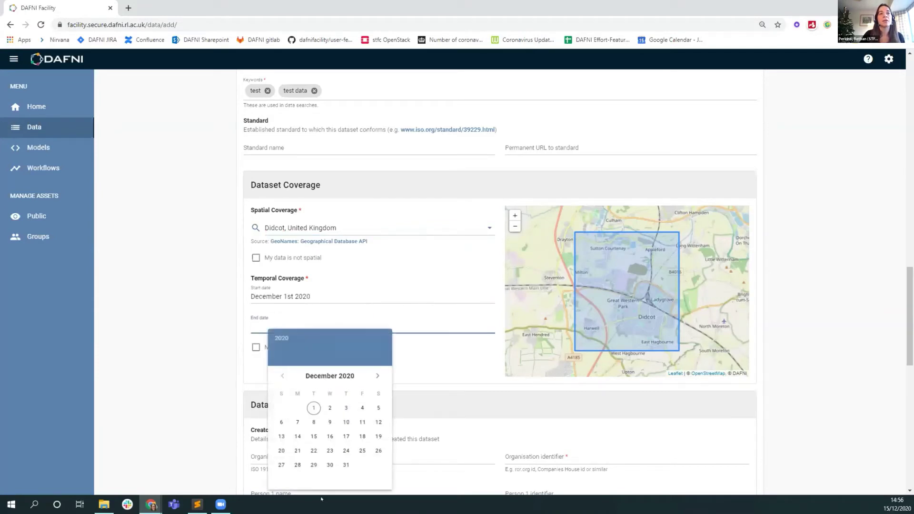
pyautogui.click(309, 422)
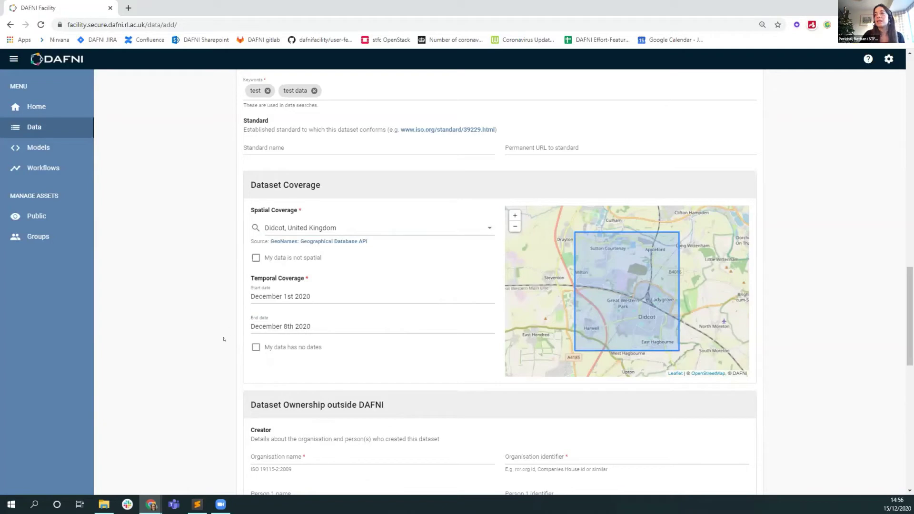
pyautogui.scroll(-2, 224, 330)
pyautogui.scroll(1, 224, 326)
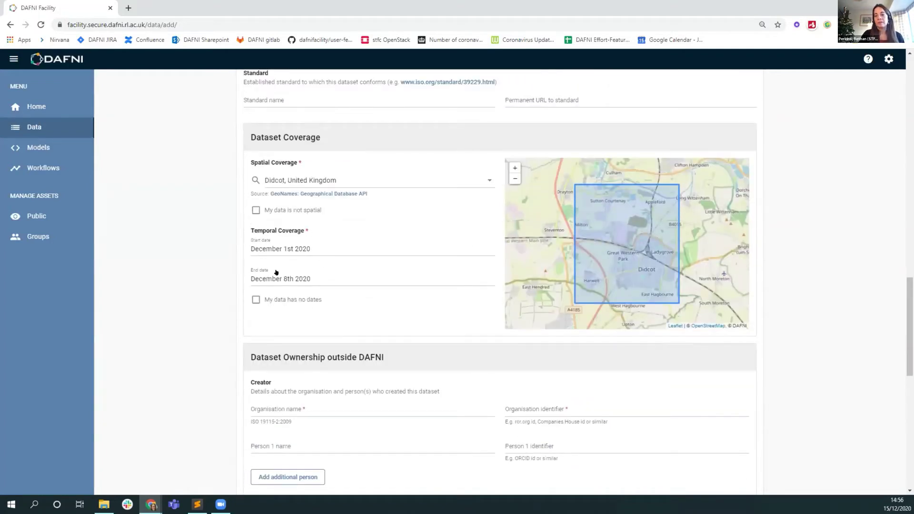
pyautogui.scroll(-4, 298, 240)
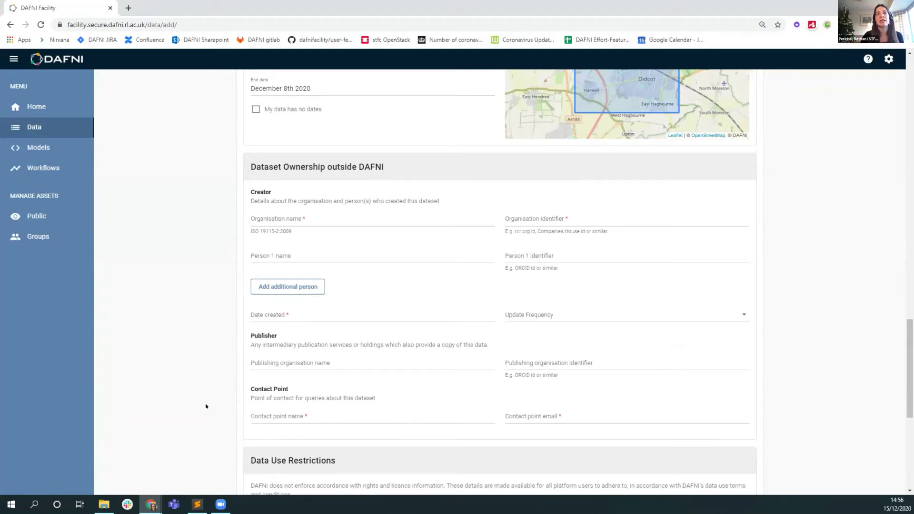
pyautogui.click(285, 218)
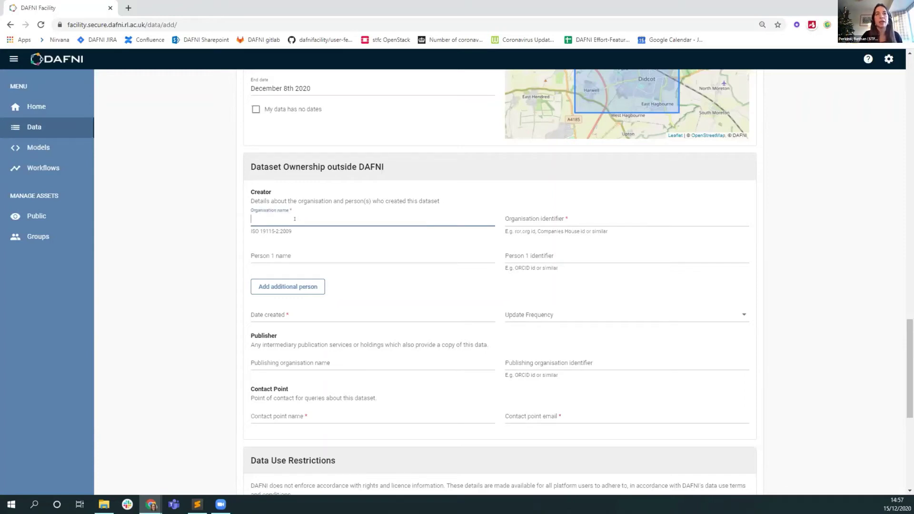
pyautogui.write('DAFNI')
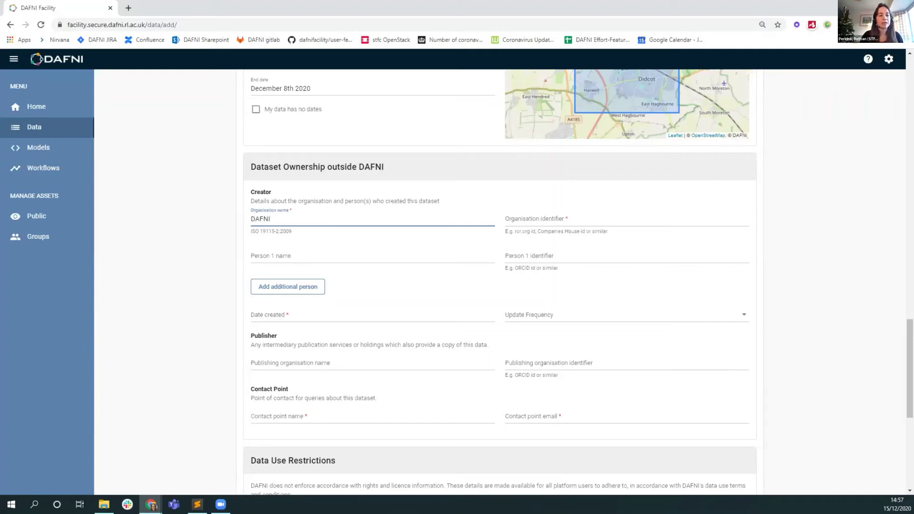
pyautogui.hotkey('alt', 'Tab')
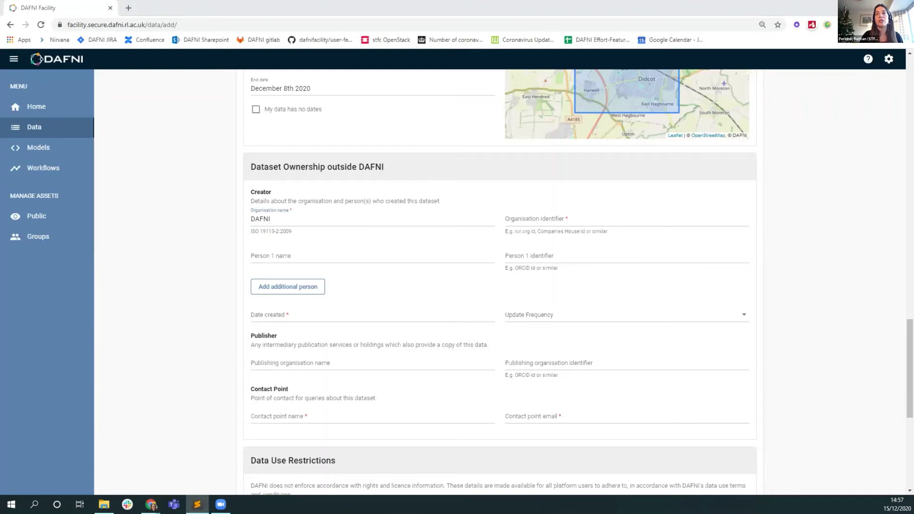
pyautogui.click(538, 218)
pyautogui.write('https://www.dafni.ac.uk')
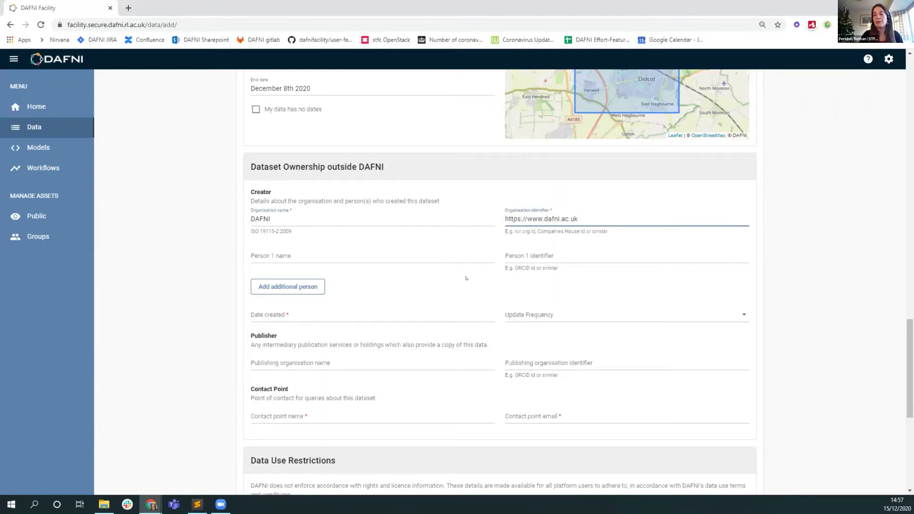
pyautogui.scroll(-1, 443, 264)
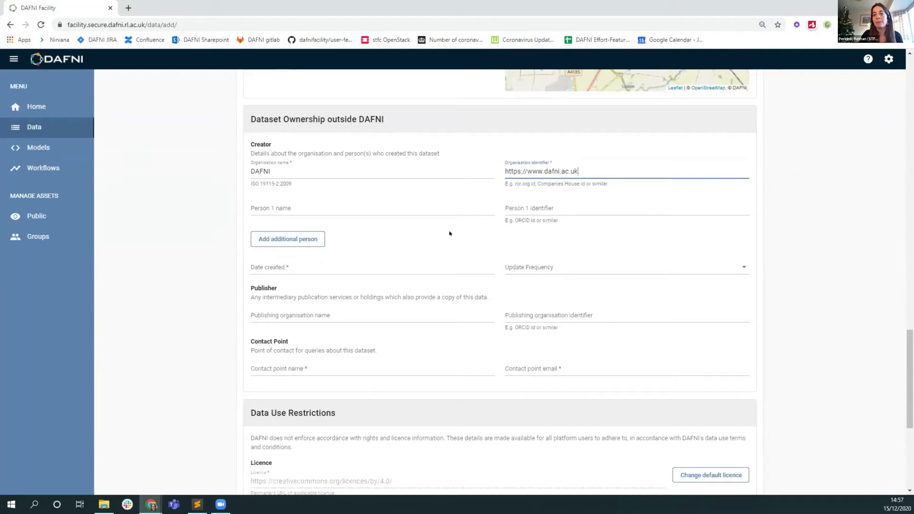
pyautogui.scroll(-1, 450, 233)
# Set the creation date to 15 December 2020, leaving Update Frequency unset
pyautogui.click(359, 214)
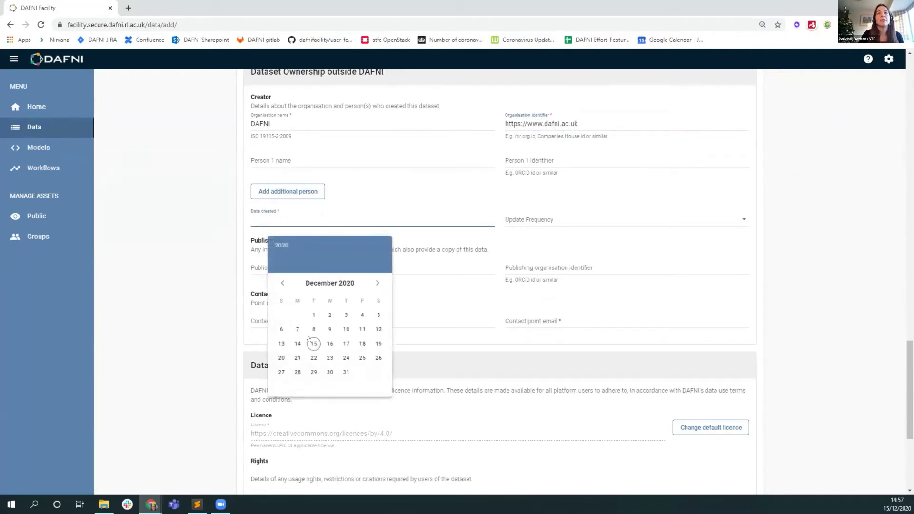
pyautogui.click(311, 340)
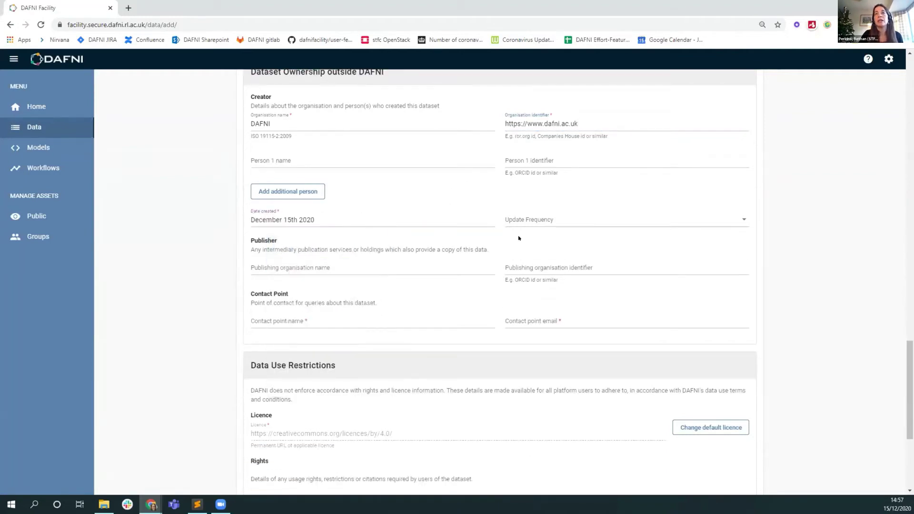
pyautogui.click(530, 221)
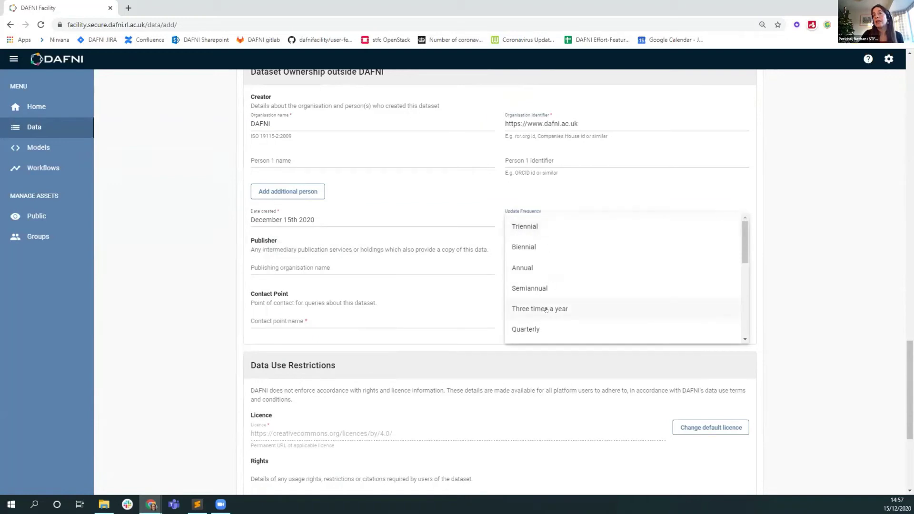
pyautogui.moveTo(744, 228)
pyautogui.mouseDown()
pyautogui.moveTo(745, 310)
pyautogui.moveTo(740, 242)
pyautogui.mouseUp()
pyautogui.scroll(3, 741, 242)
pyautogui.click(497, 232)
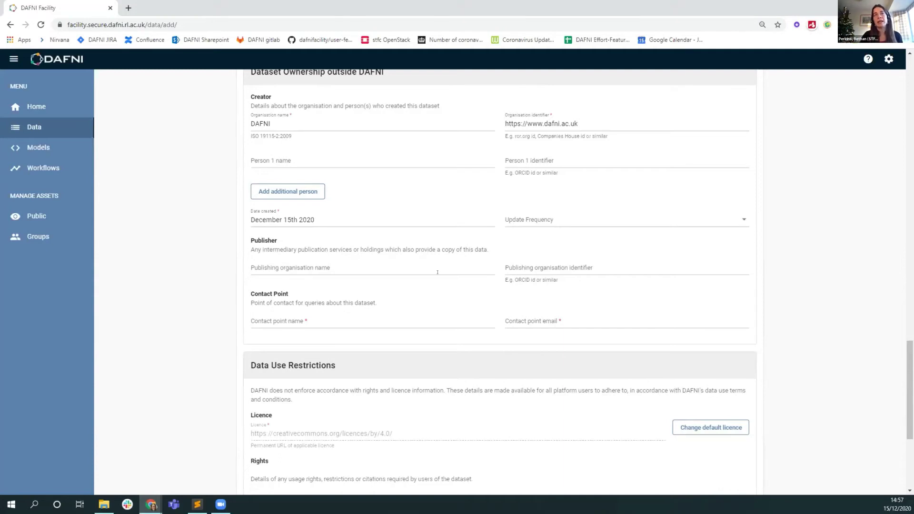
# Type the contact point's full name and work e-mail into the contact fields
pyautogui.click(347, 323)
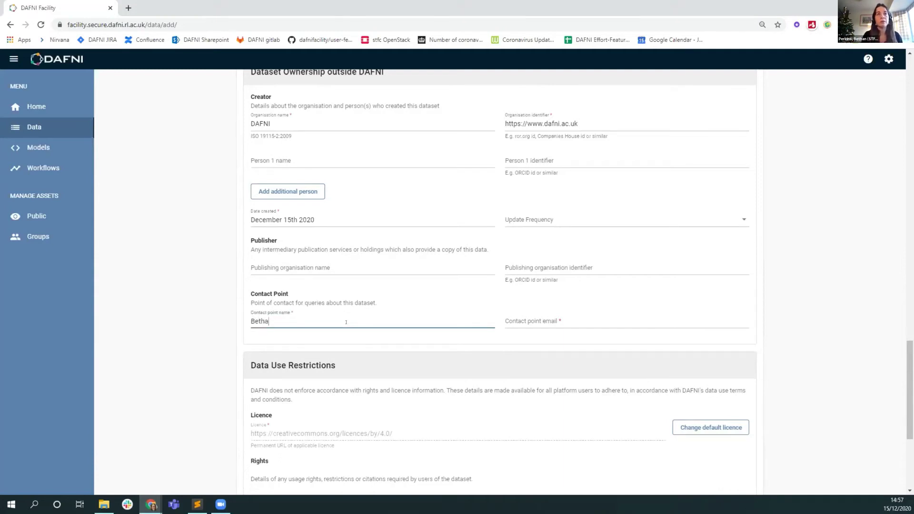
pyautogui.click(528, 318)
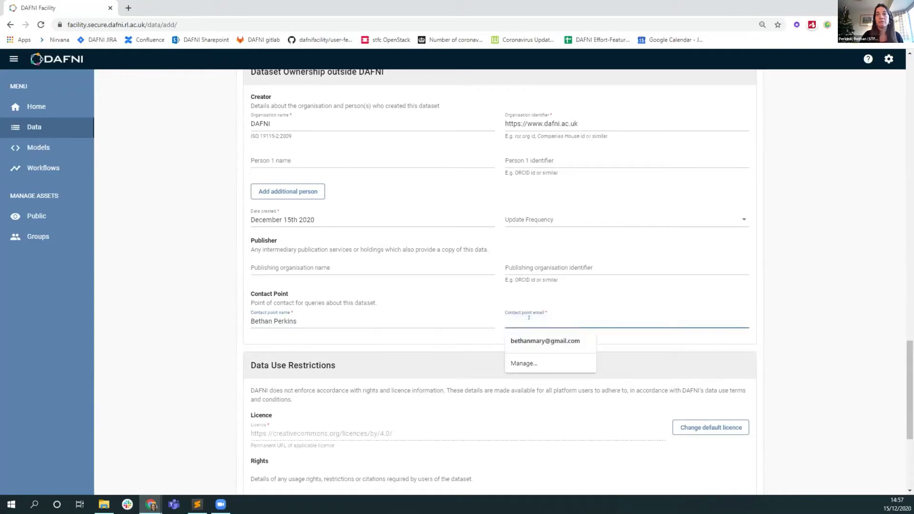
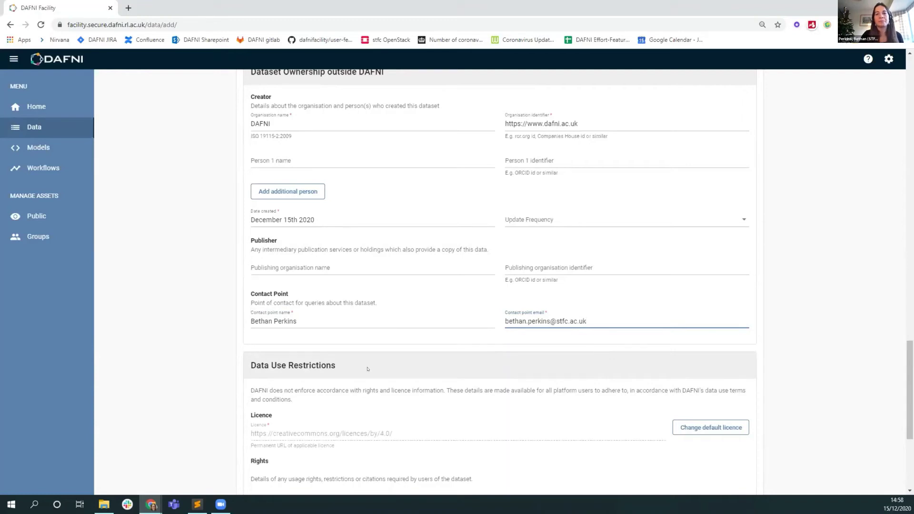
pyautogui.scroll(-1, 368, 369)
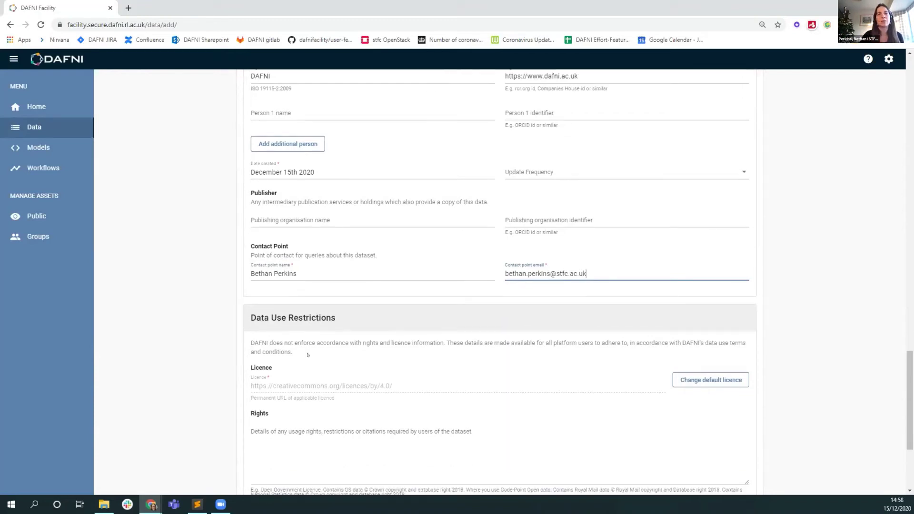
pyautogui.scroll(-2, 291, 314)
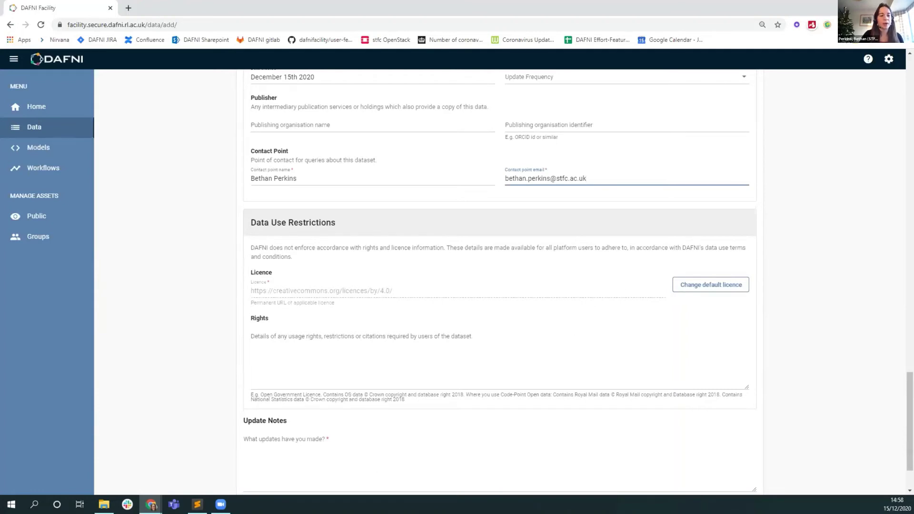
pyautogui.hotkey('alt', 'Tab')
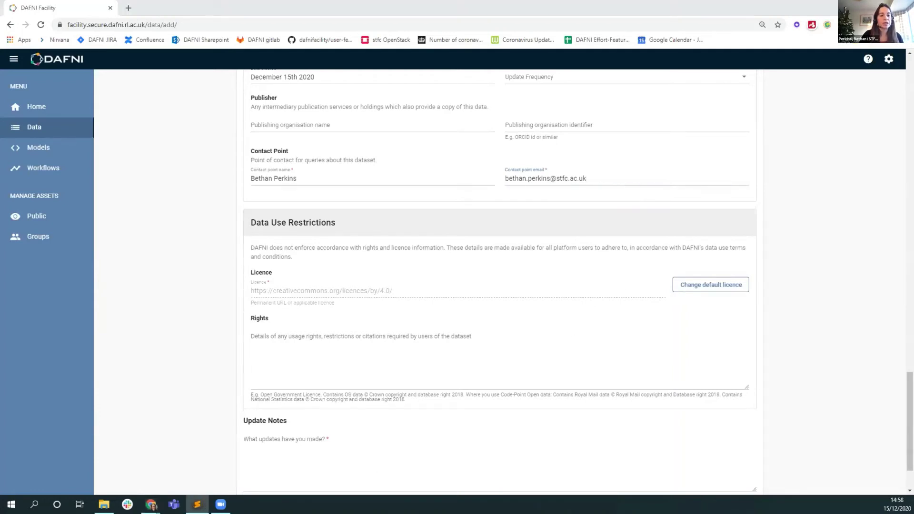
pyautogui.hotkey('alt', 'Tab')
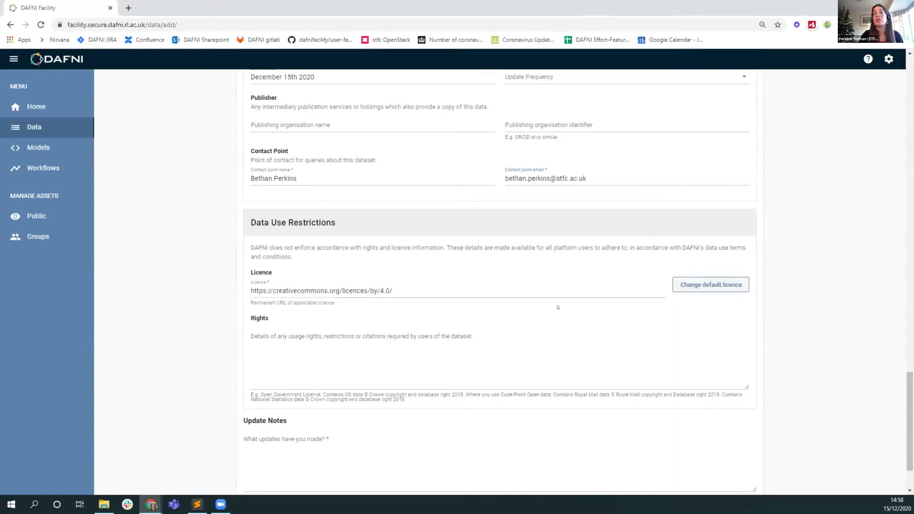
pyautogui.tripleClick(407, 285)
pyautogui.hotkey('ctrl', 'v')
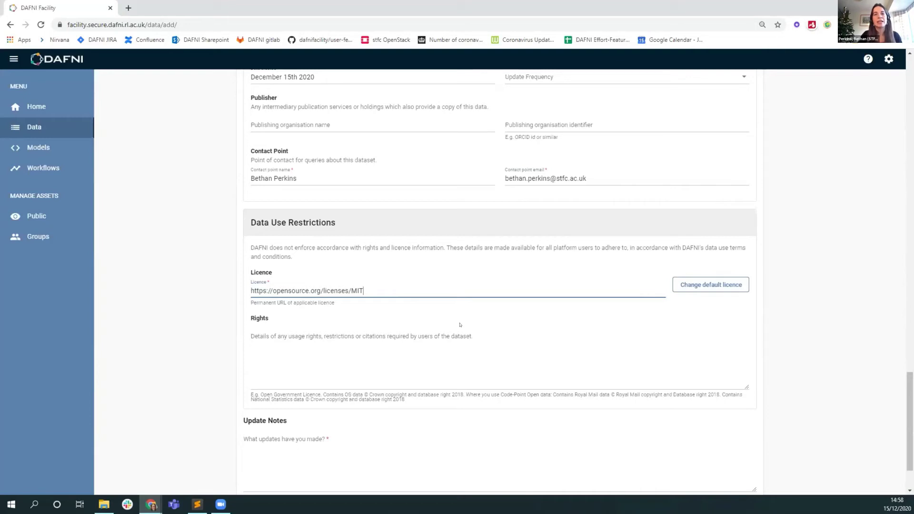
pyautogui.scroll(-1, 280, 295)
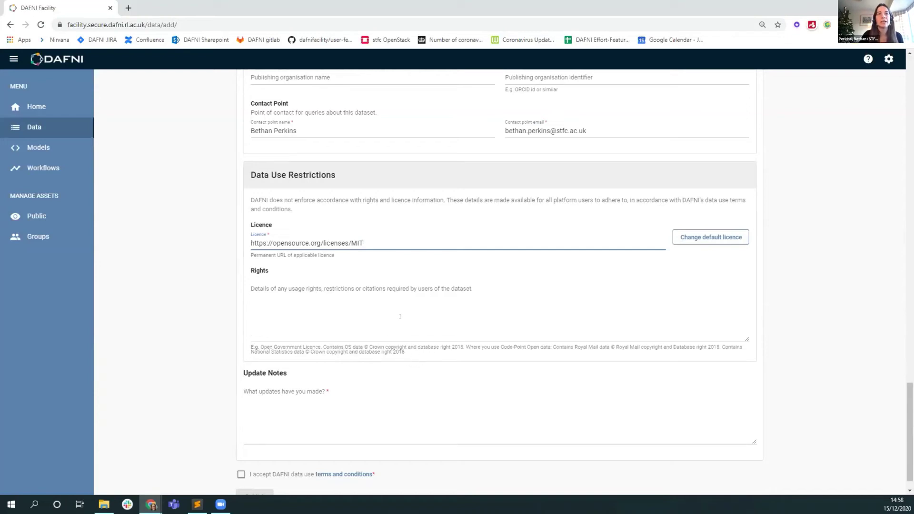
pyautogui.scroll(-1, 400, 316)
# Accept the DAFNI data use terms and publish the dataset with update note 'Initial upload of data'
pyautogui.click(337, 377)
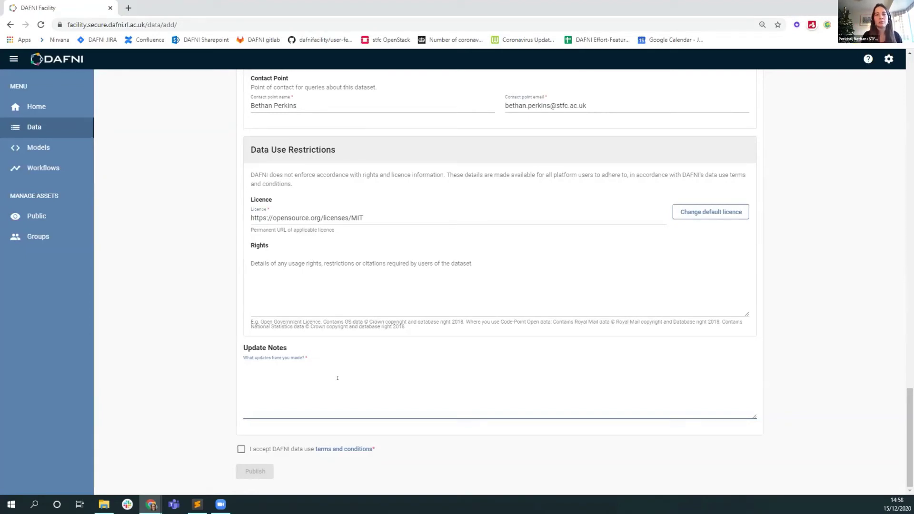
pyautogui.write('In')
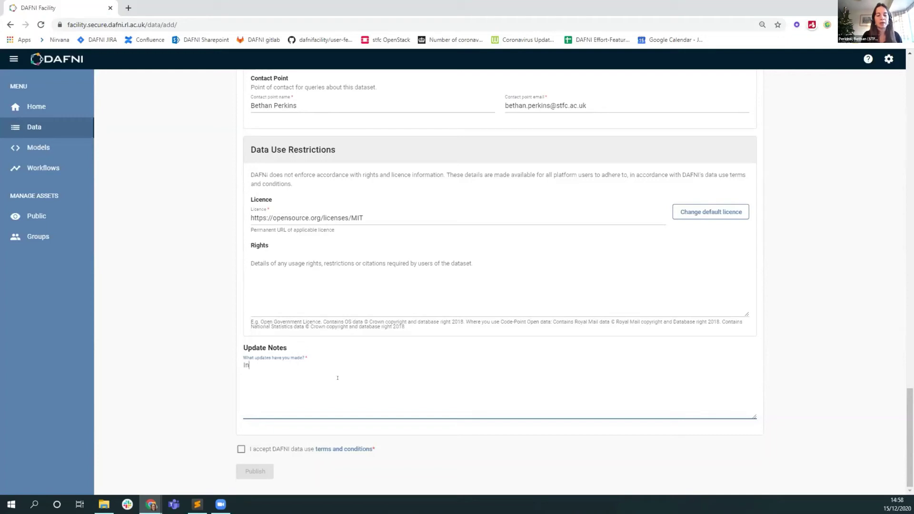
pyautogui.write('itial upload of data')
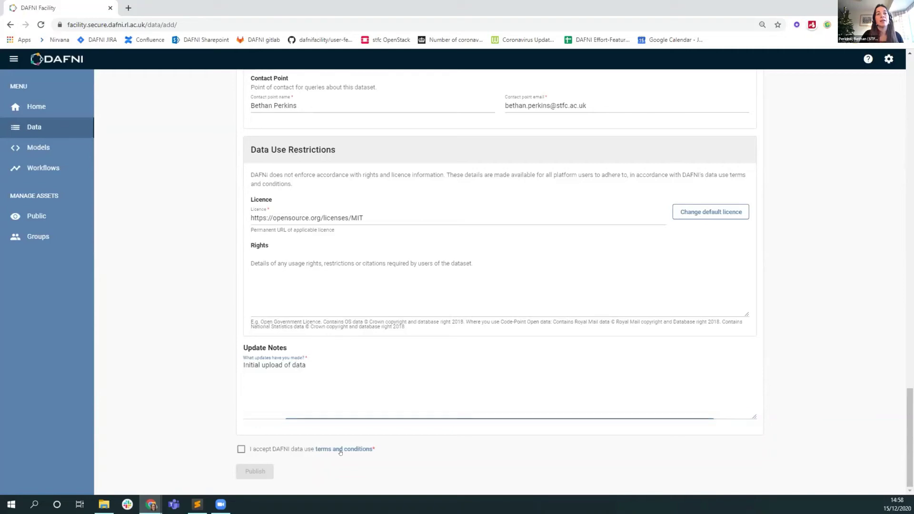
pyautogui.click(337, 450)
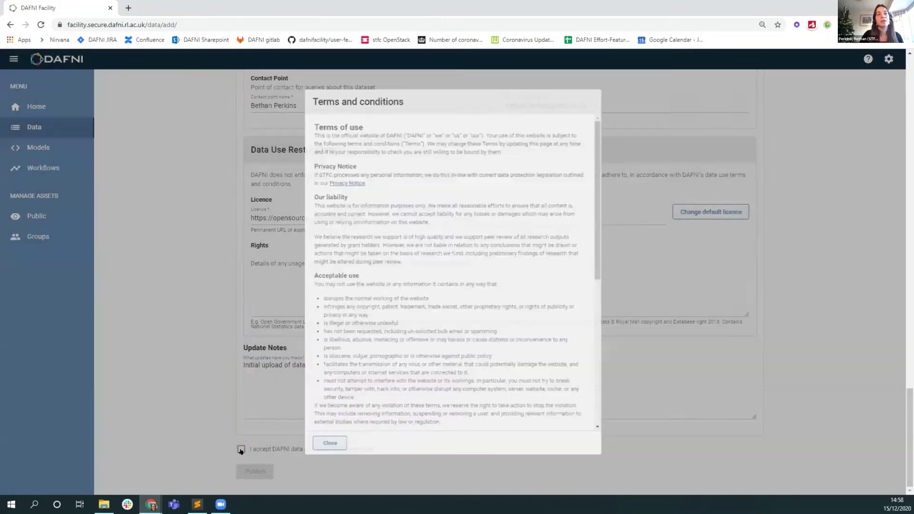
pyautogui.click(241, 449)
pyautogui.click(255, 472)
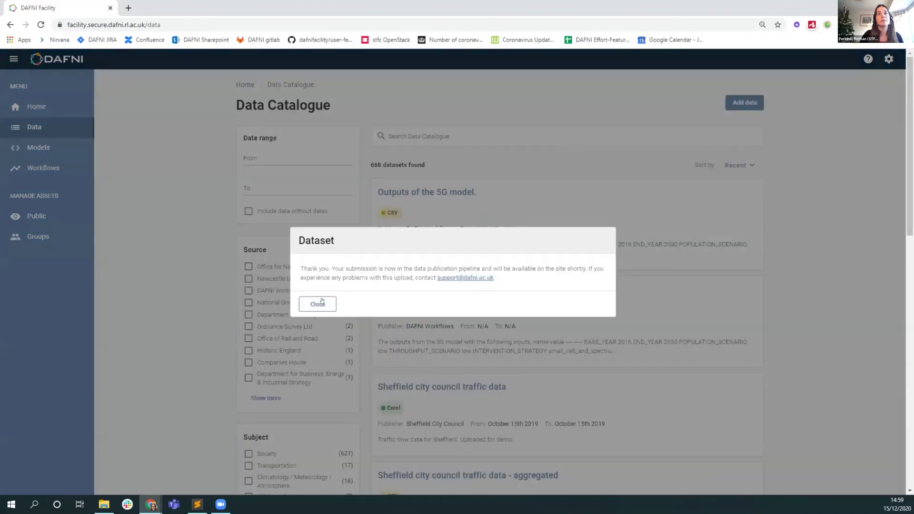
pyautogui.click(333, 300)
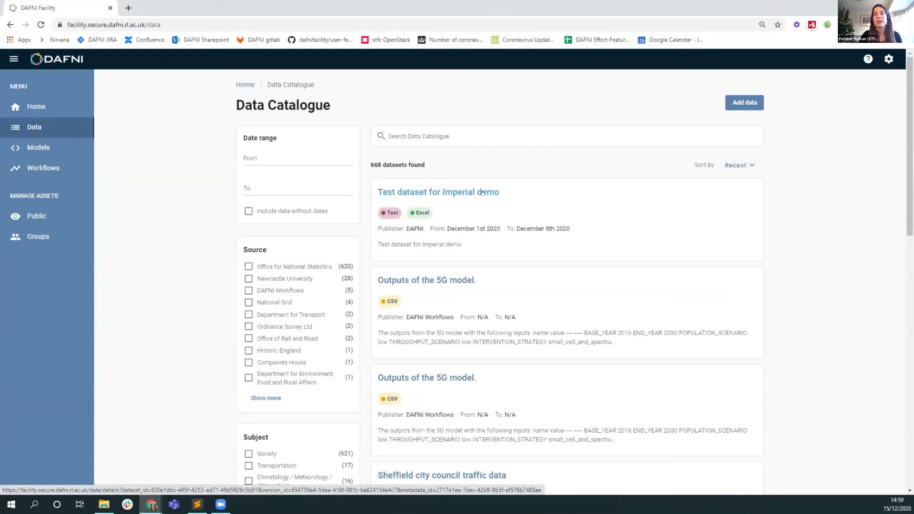
# Open the 'Test dataset for Imperial demo' details page and expand its Additional Metadata section
pyautogui.click(482, 192)
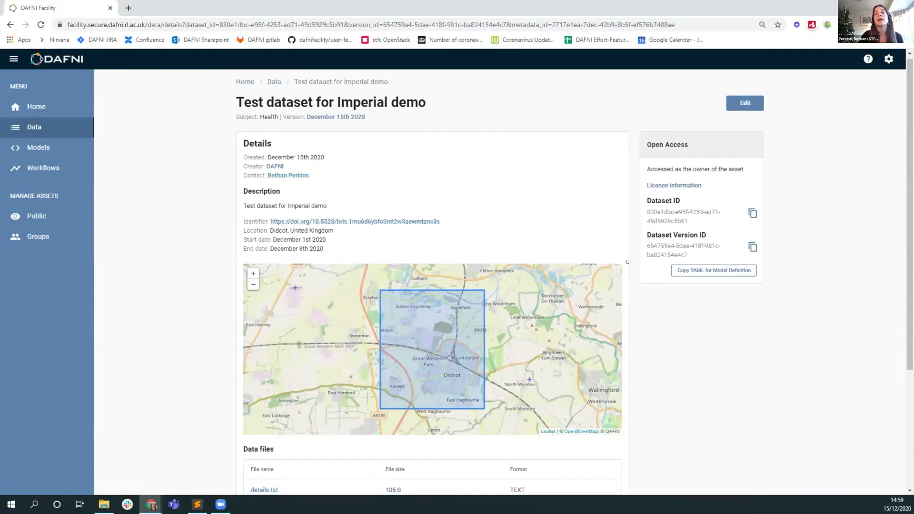
pyautogui.scroll(-3, 627, 260)
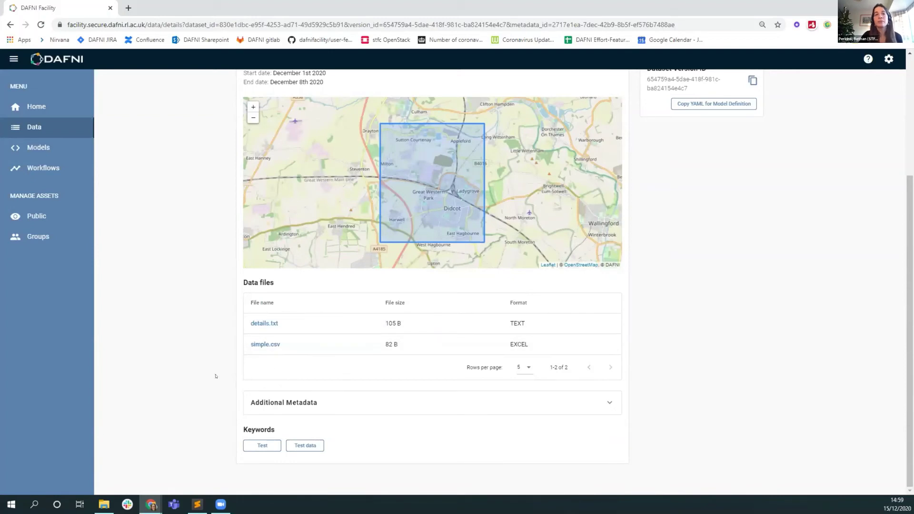
pyautogui.click(316, 406)
pyautogui.scroll(-3, 230, 393)
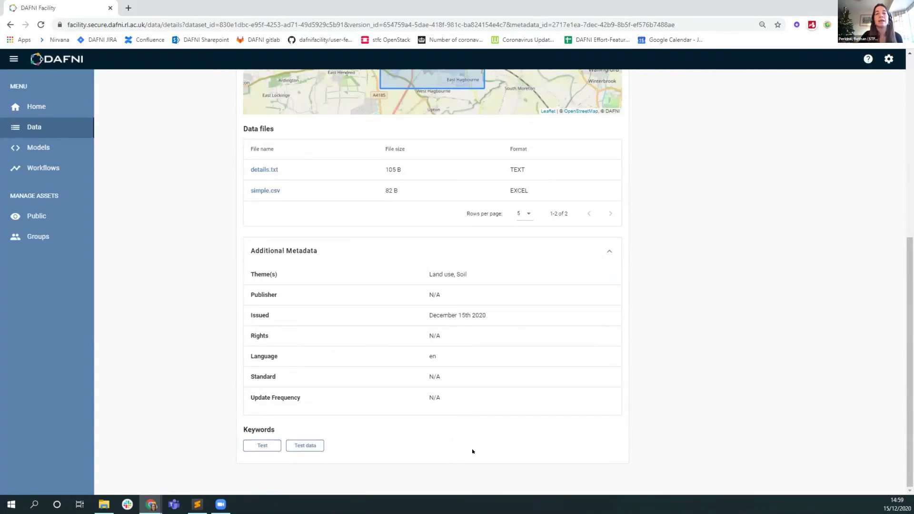
pyautogui.scroll(7, 489, 436)
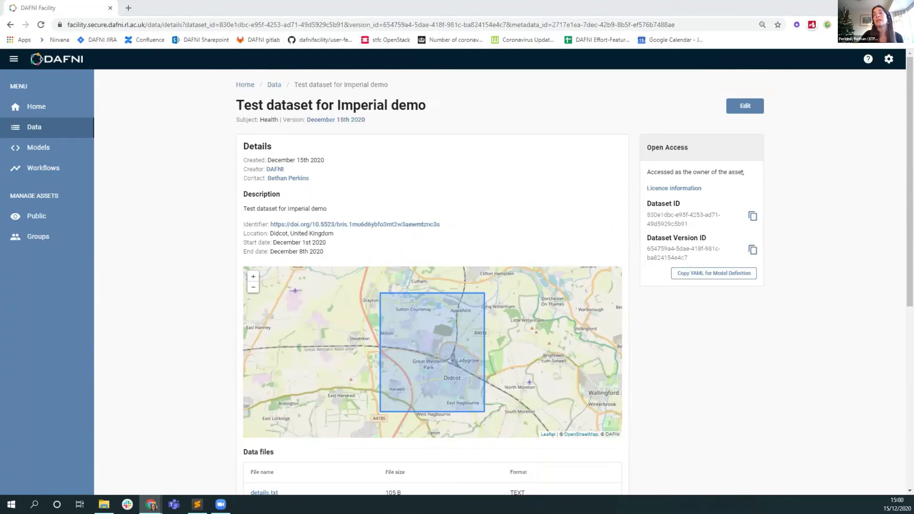
pyautogui.moveTo(693, 147); pyautogui.dragTo(641, 142)
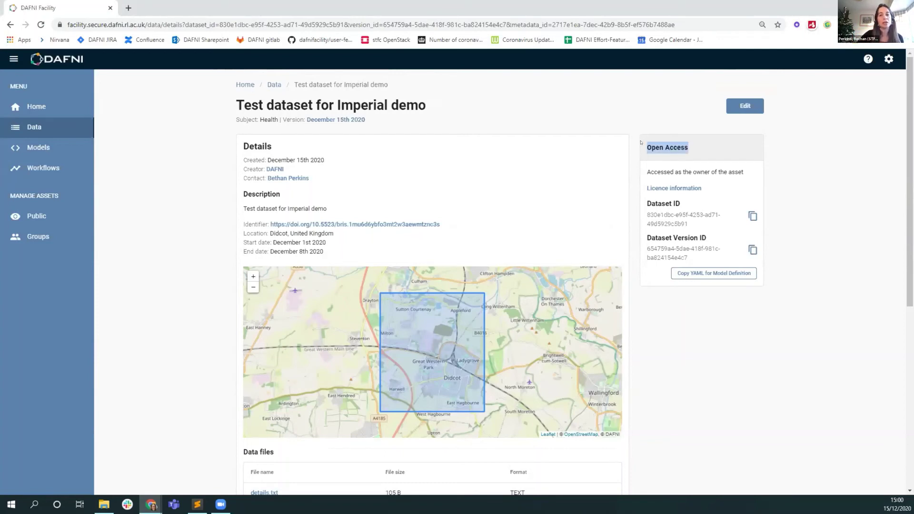
pyautogui.moveTo(649, 172); pyautogui.dragTo(748, 172)
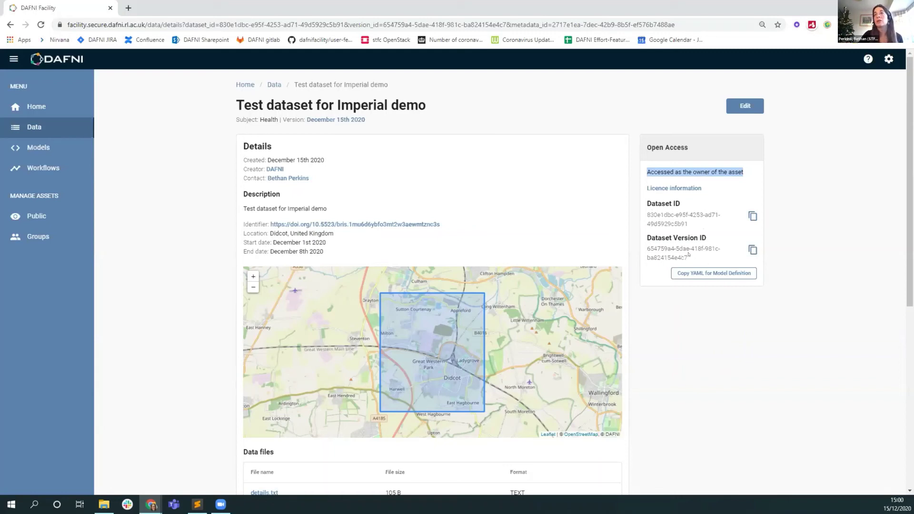
pyautogui.click(659, 329)
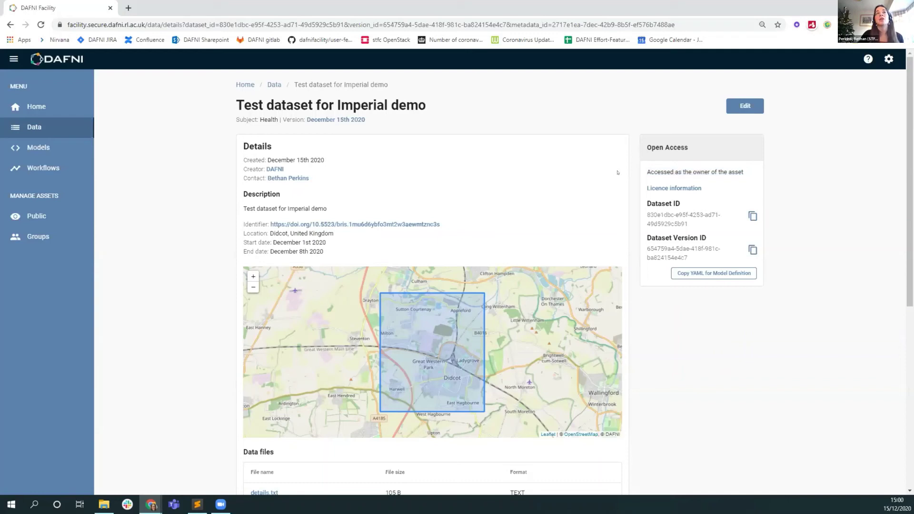
pyautogui.click(744, 108)
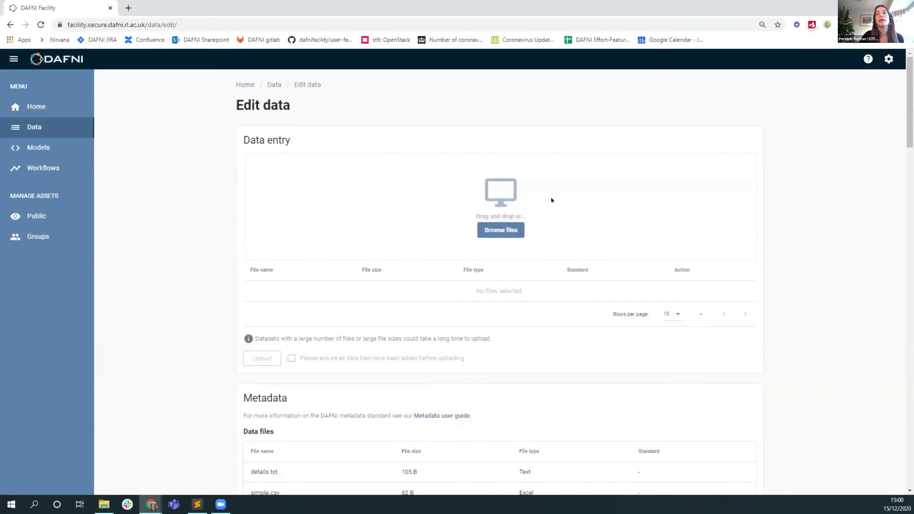
pyautogui.scroll(-7, 469, 323)
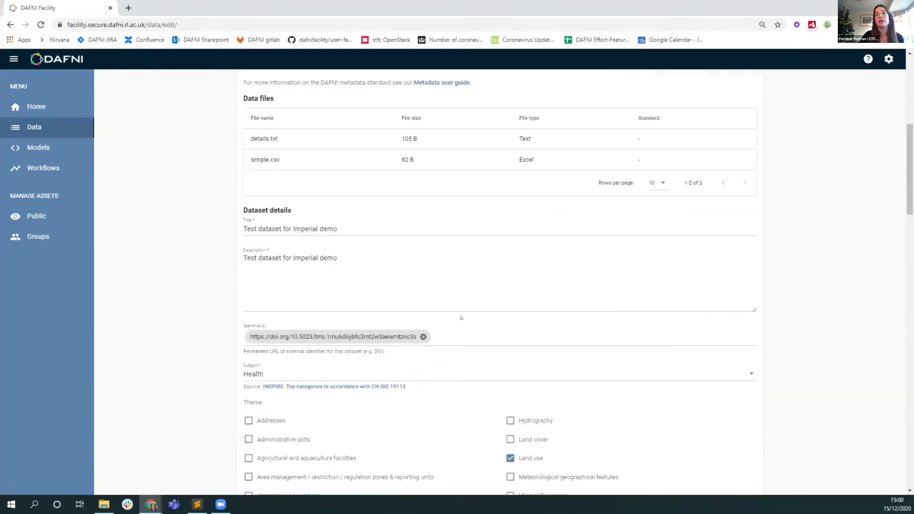
pyautogui.scroll(-20, 467, 368)
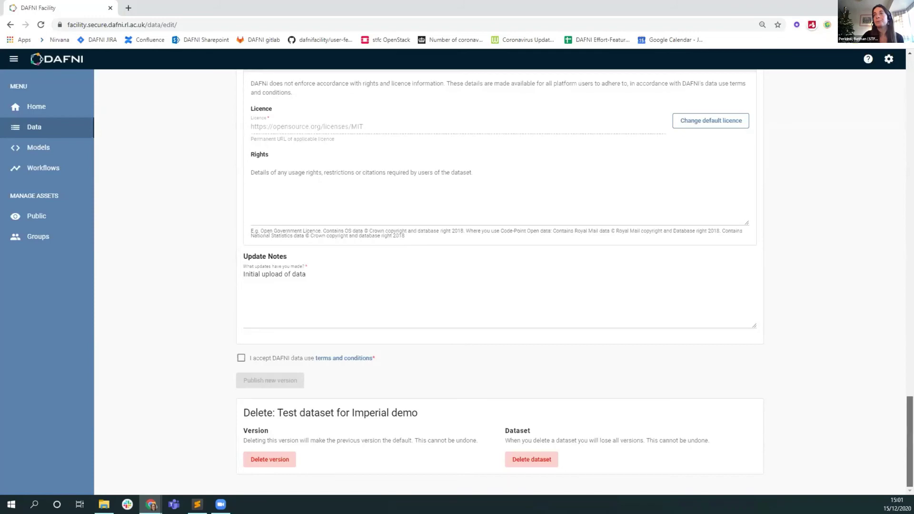
pyautogui.moveTo(910, 450); pyautogui.dragTo(900, 110)
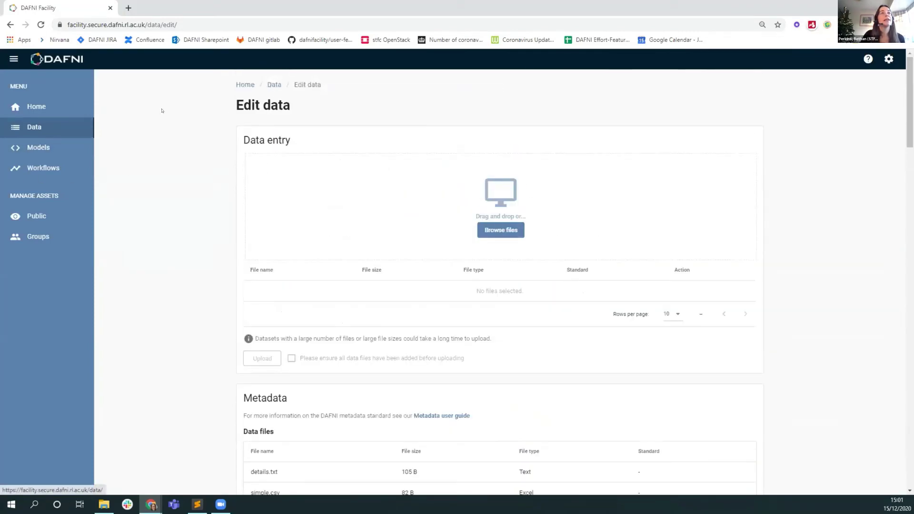
# Return to the Data Catalogue, then log in as a second user in a resized private window
pyautogui.click(50, 127)
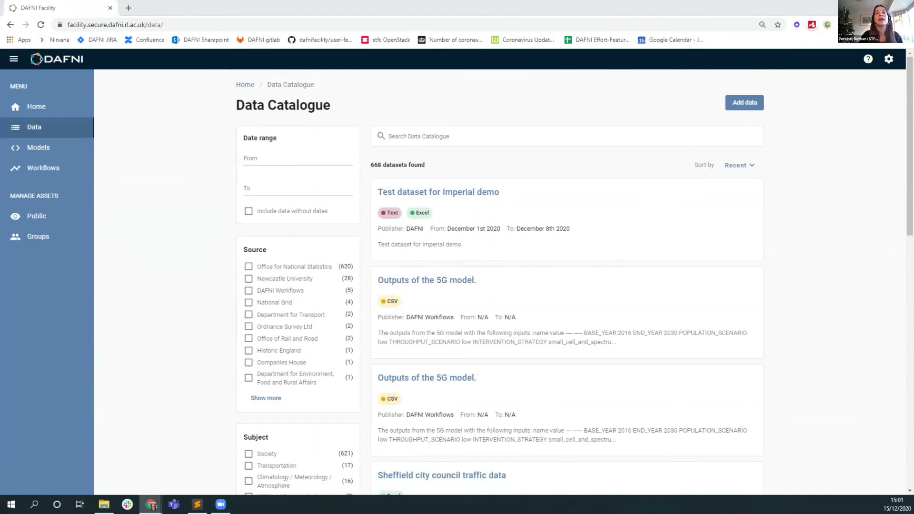
pyautogui.hotkey('alt', 'Tab')
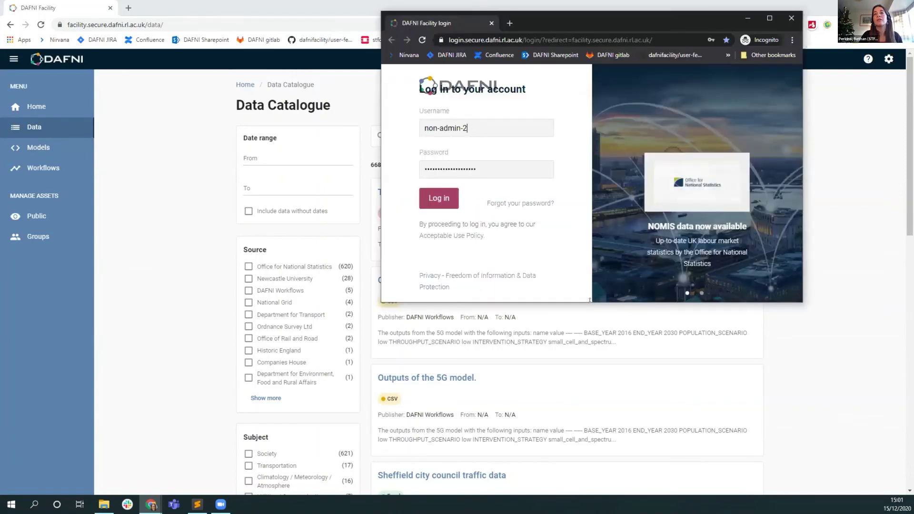
pyautogui.moveTo(590, 301); pyautogui.dragTo(589, 436)
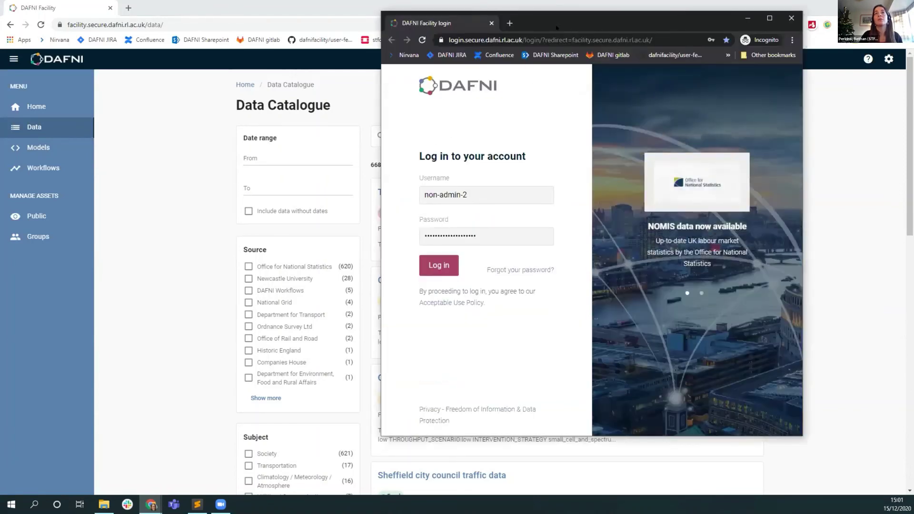
pyautogui.moveTo(556, 27); pyautogui.dragTo(662, 26)
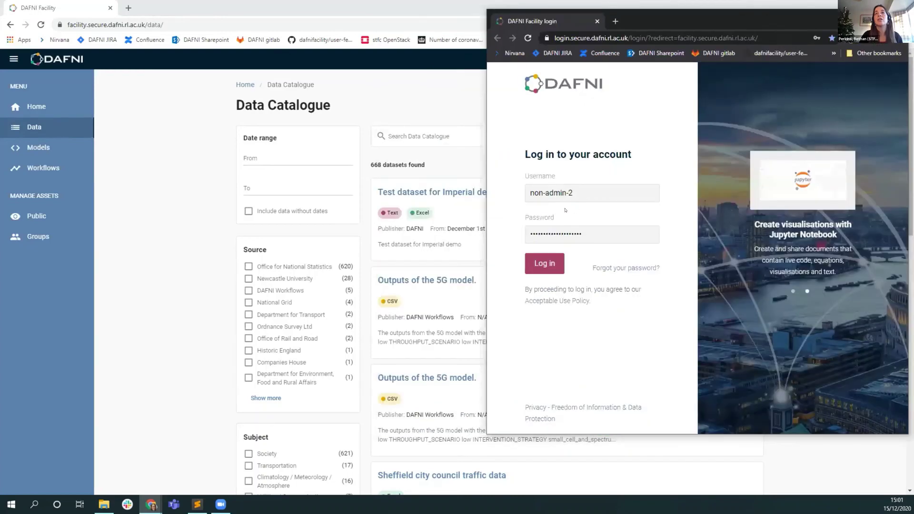
pyautogui.click(548, 263)
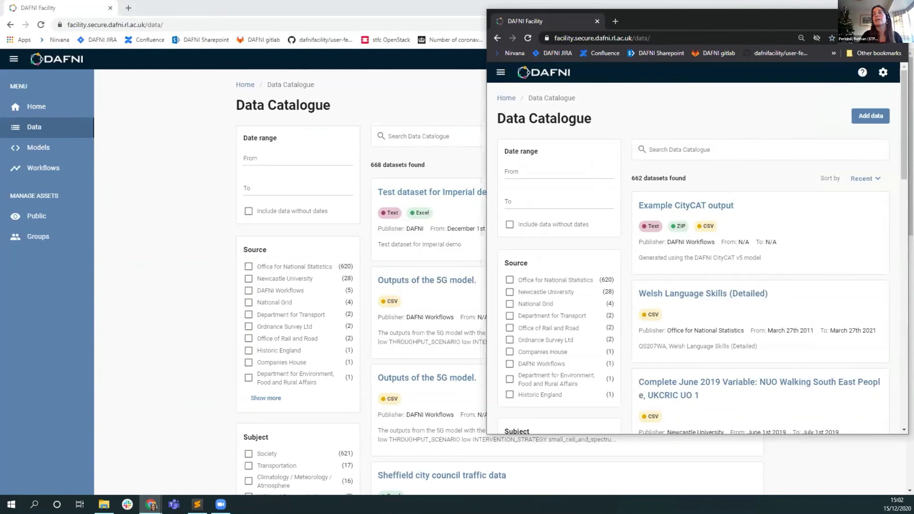
# Close the second user's window, review the test dataset's Public visibility settings unchanged, then go to My Groups
pyautogui.click(179, 346)
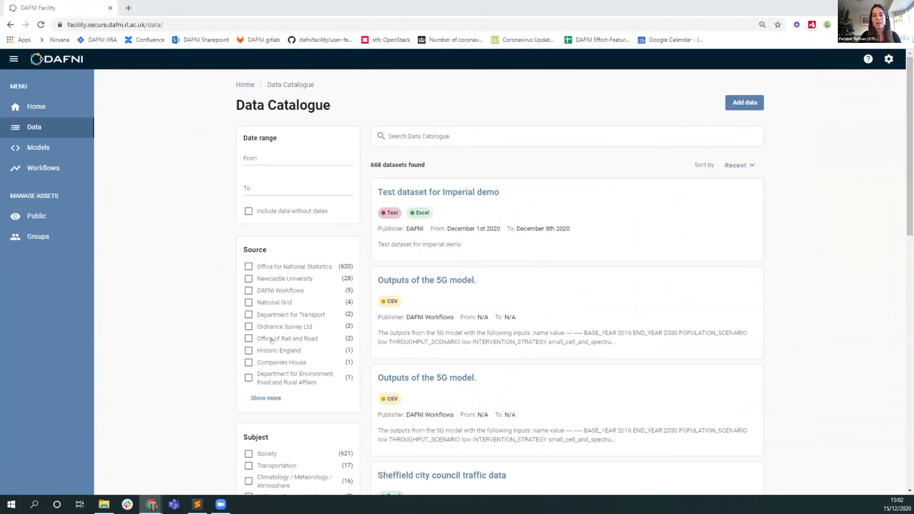
pyautogui.click(36, 218)
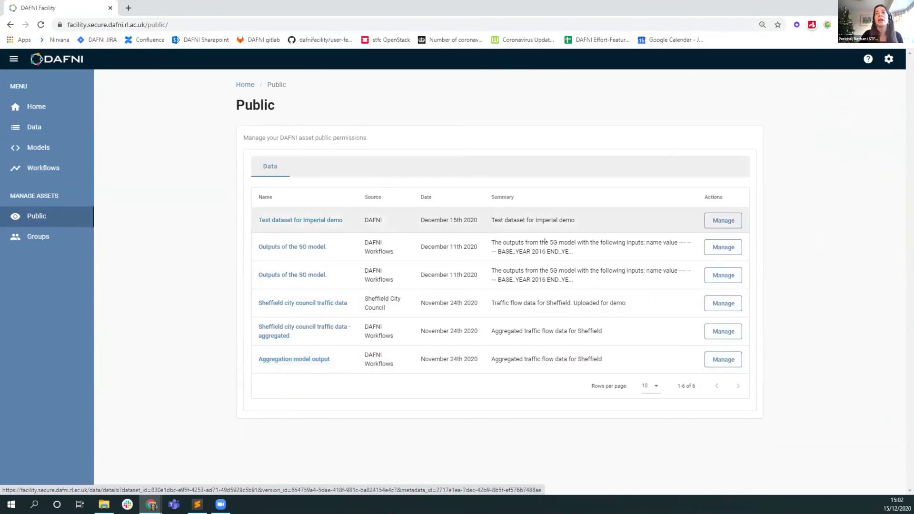
pyautogui.click(724, 220)
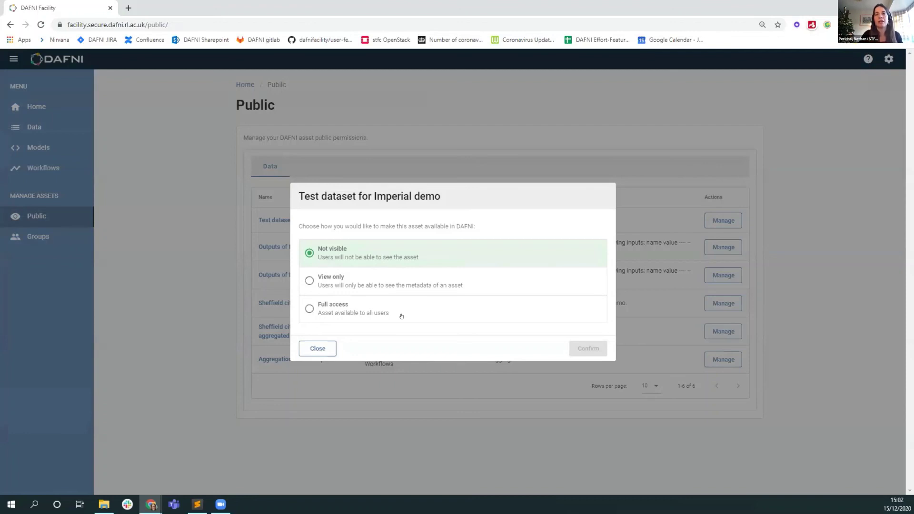
pyautogui.click(318, 348)
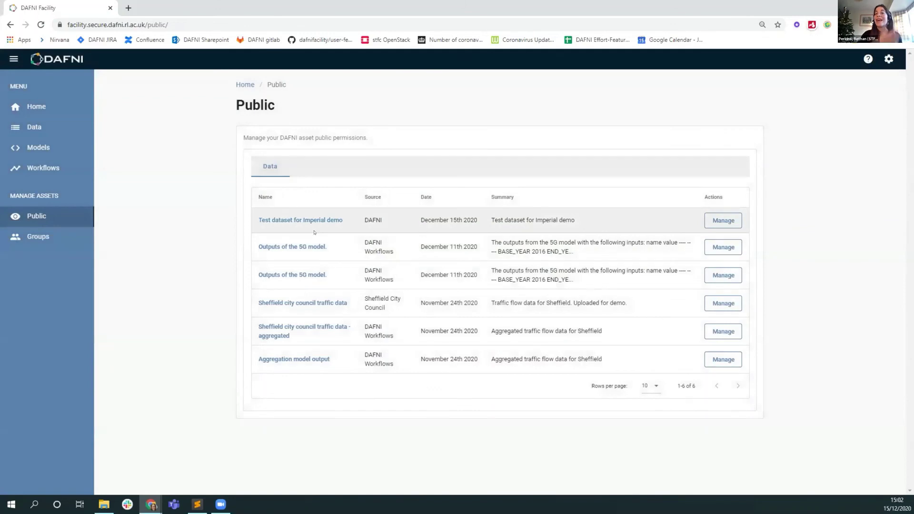
pyautogui.click(54, 233)
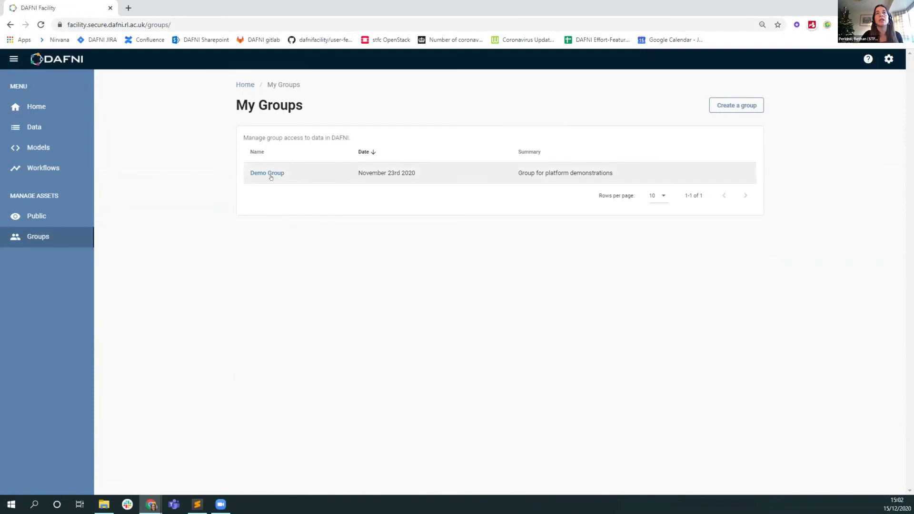
# Cancel the new-group form and open the Demo Group details page
pyautogui.click(749, 105)
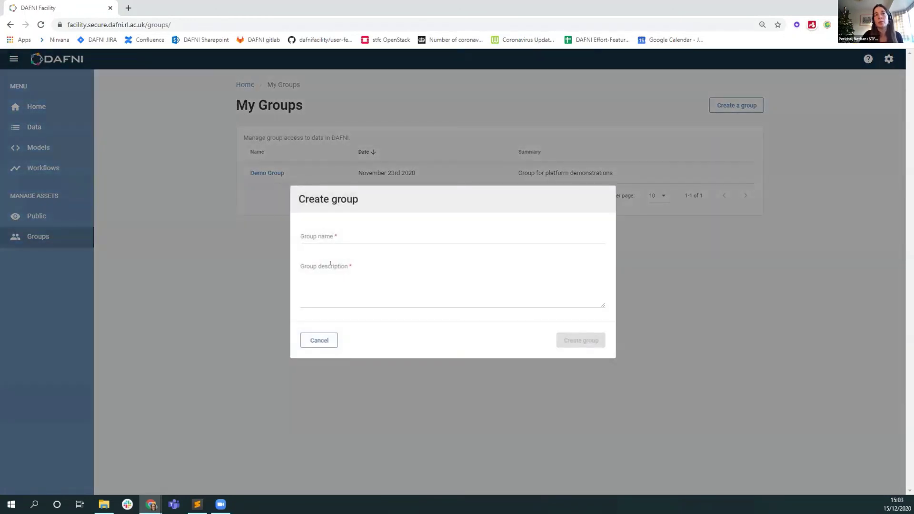
pyautogui.click(319, 340)
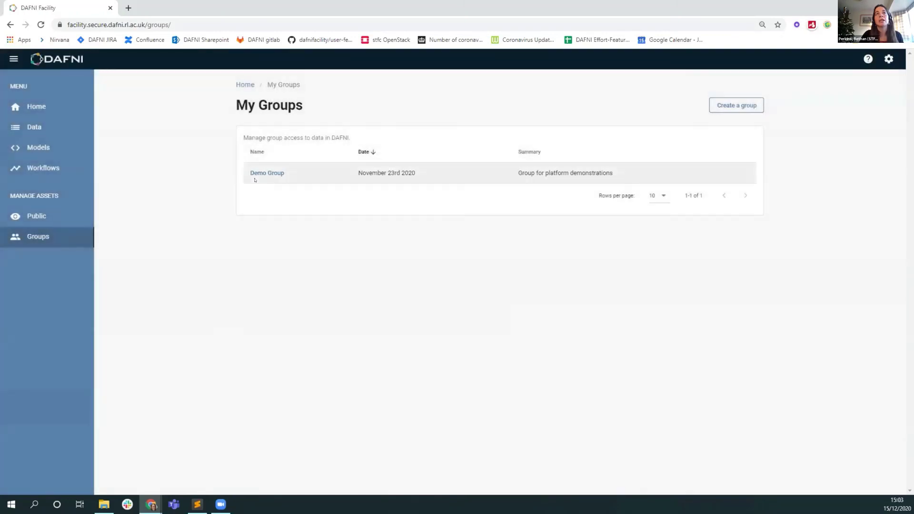
pyautogui.click(256, 173)
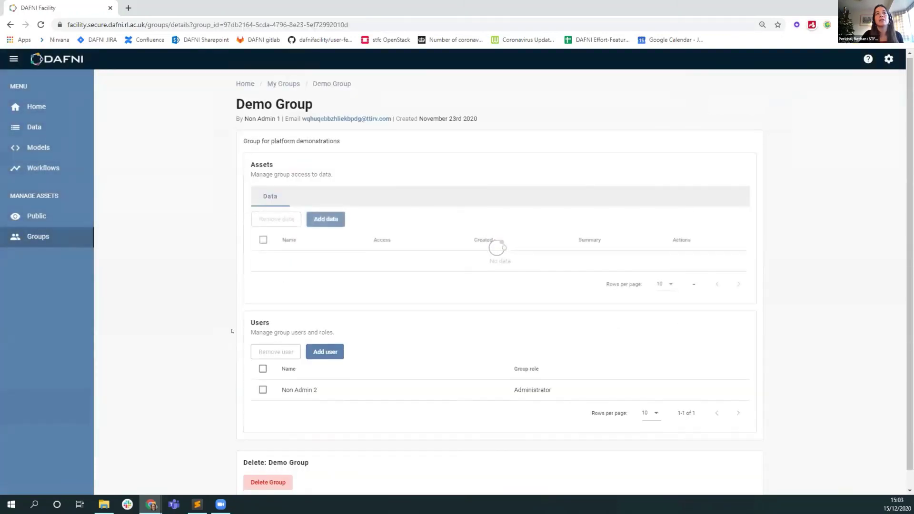
pyautogui.scroll(-1, 286, 384)
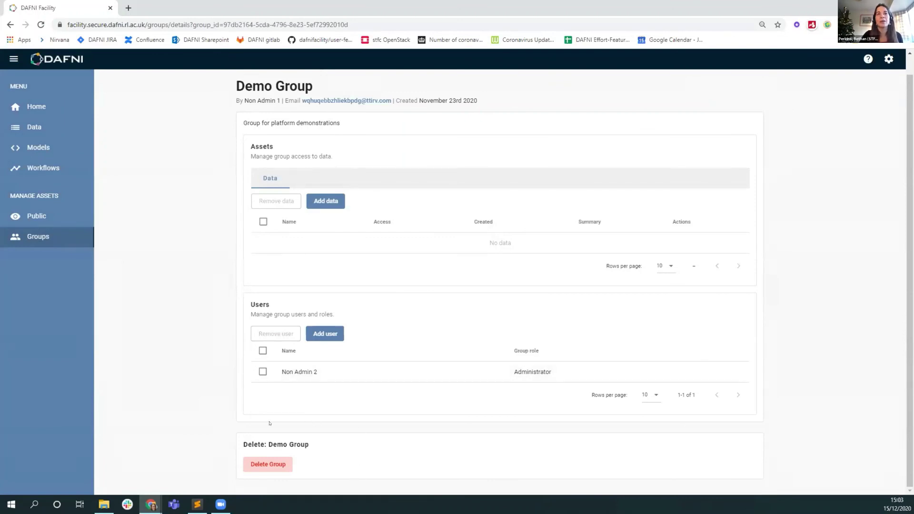
# Add 'Test dataset for Imperial demo' to Demo Group with View, read and update permission
pyautogui.click(326, 201)
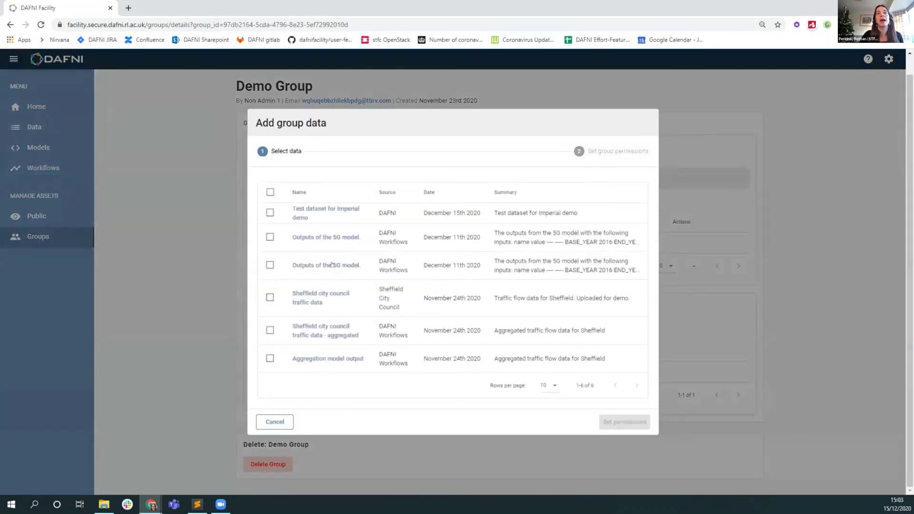
pyautogui.click(269, 212)
pyautogui.click(625, 422)
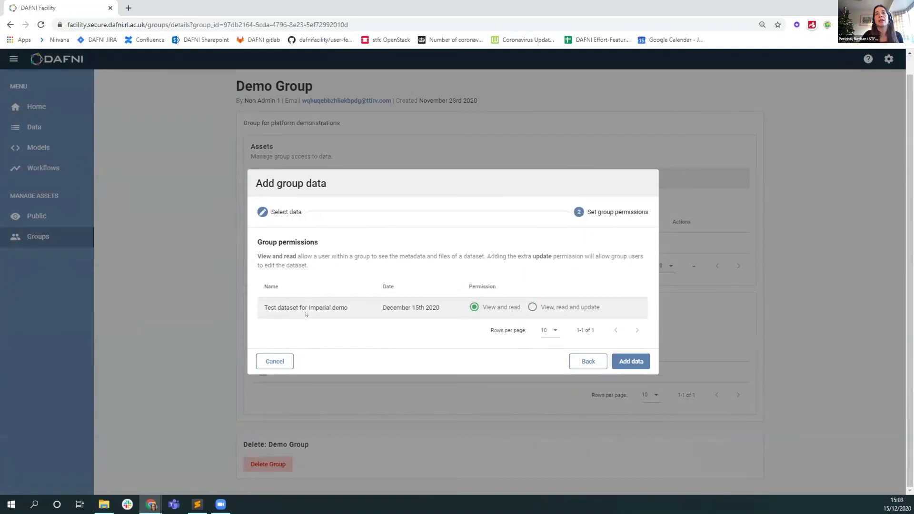
pyautogui.click(536, 309)
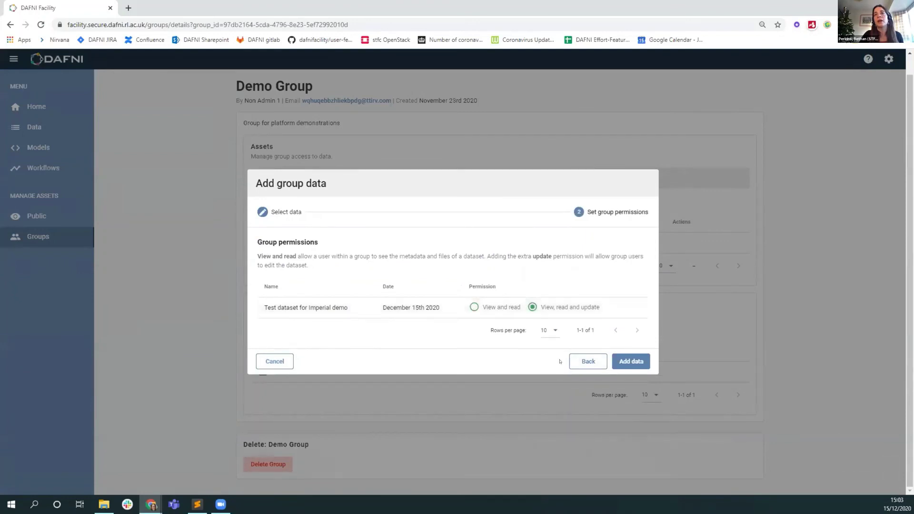
pyautogui.click(621, 362)
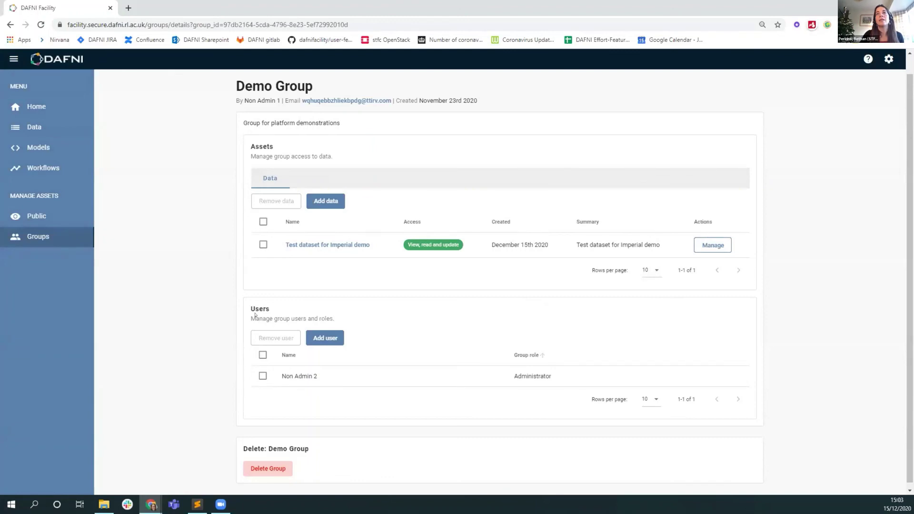
# In the second user's window, reload the Data Catalogue and open 'Test dataset for Imperial demo'
pyautogui.hotkey('alt', 'Tab')
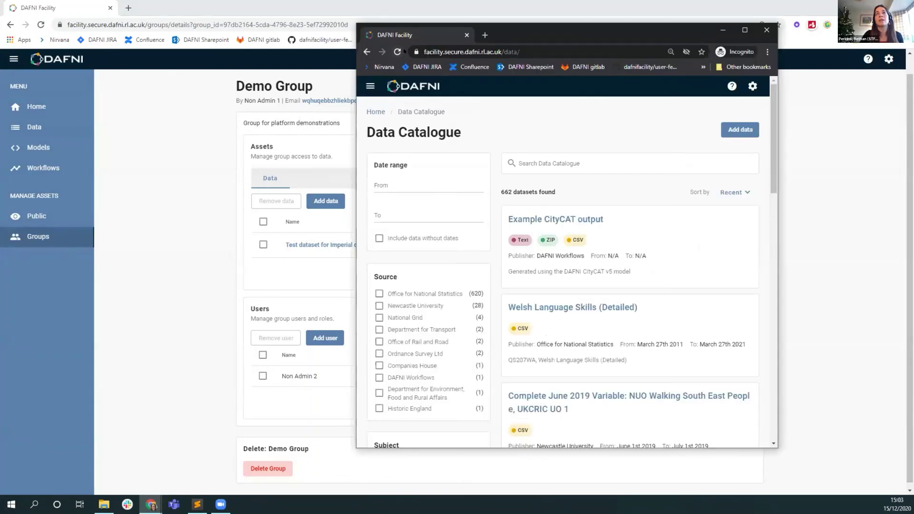
pyautogui.click(397, 52)
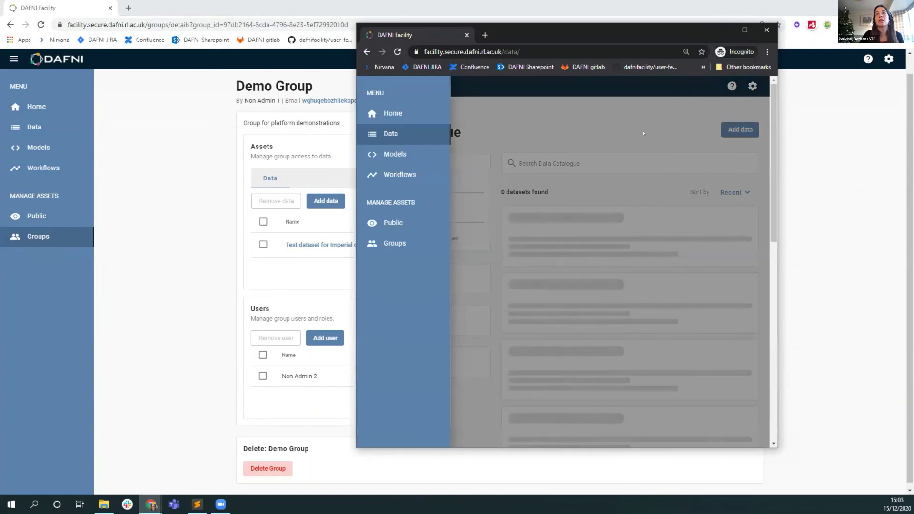
pyautogui.click(649, 158)
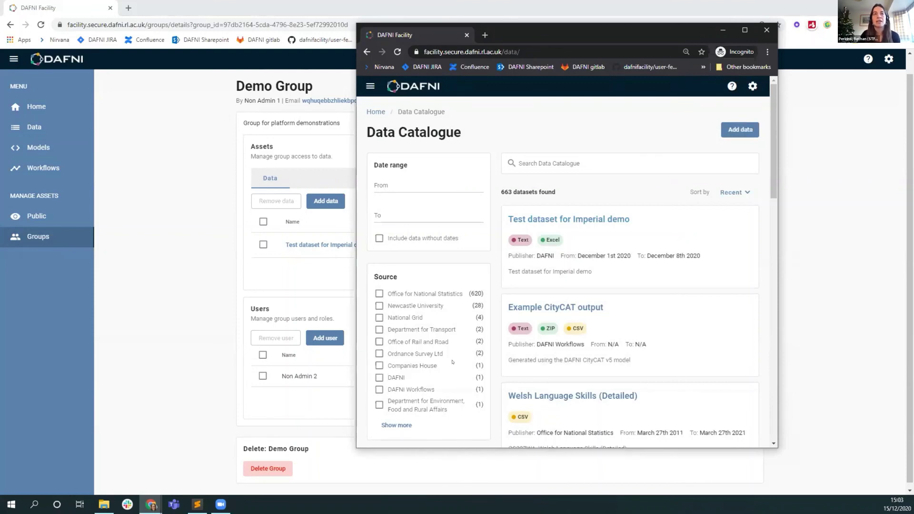
pyautogui.click(591, 219)
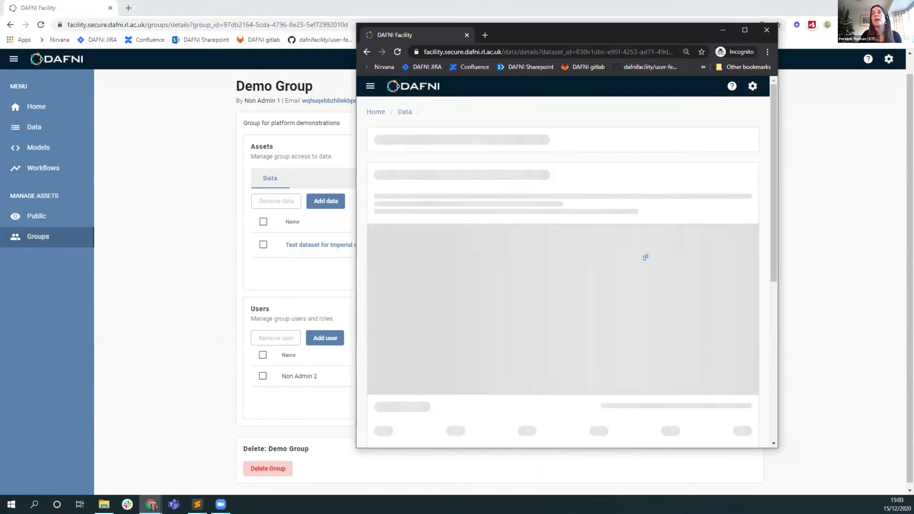
pyautogui.moveTo(775, 314); pyautogui.dragTo(908, 314)
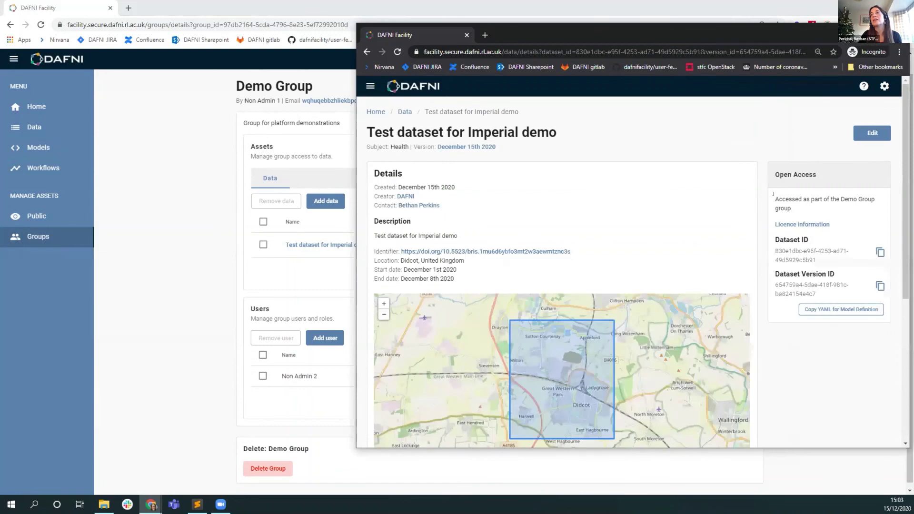